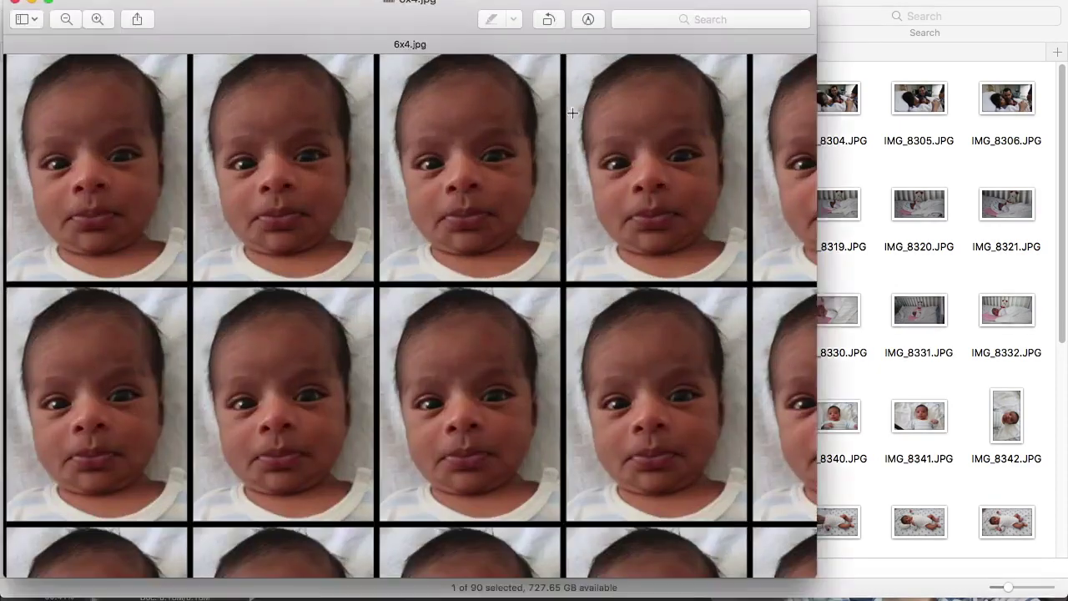
# Leave the 6x4.jpg preview, switch to Photoshop and open the photo IMG_8341.JPG.
pyautogui.click(15, 3)
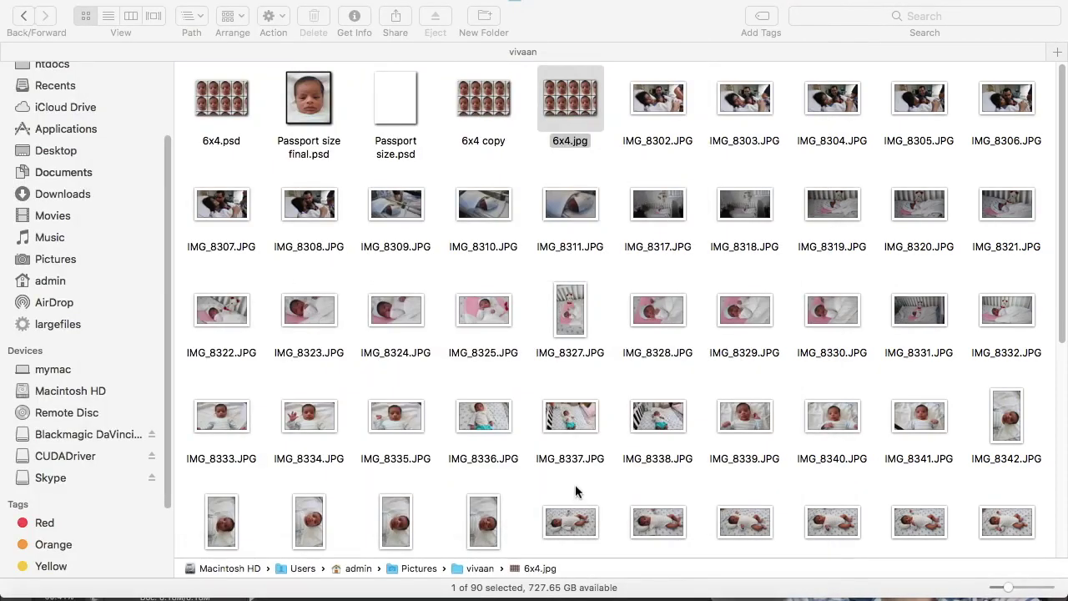
pyautogui.click(568, 597)
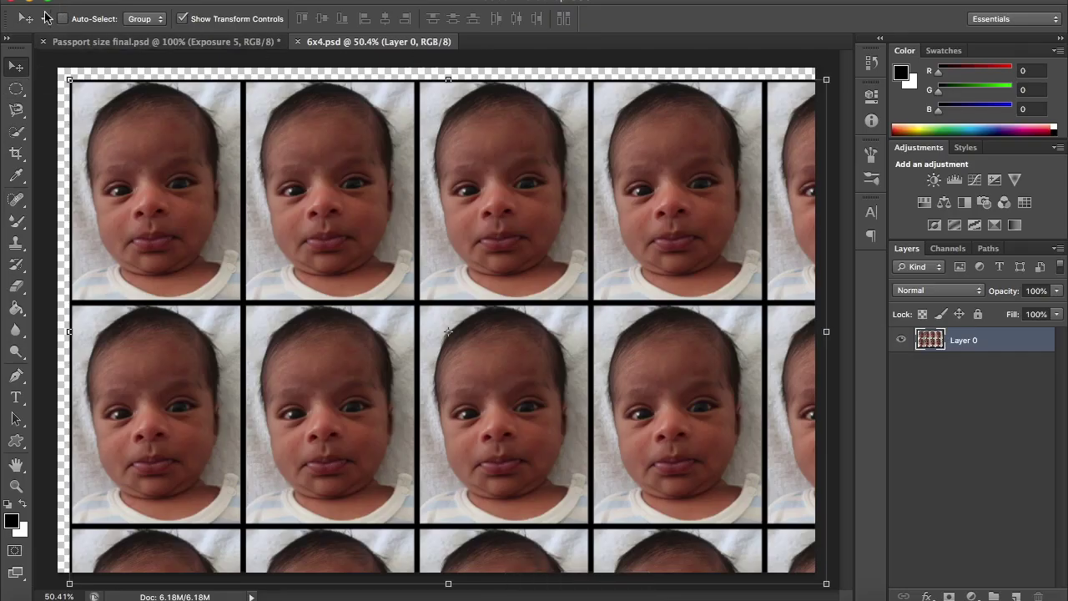
pyautogui.click(133, 0)
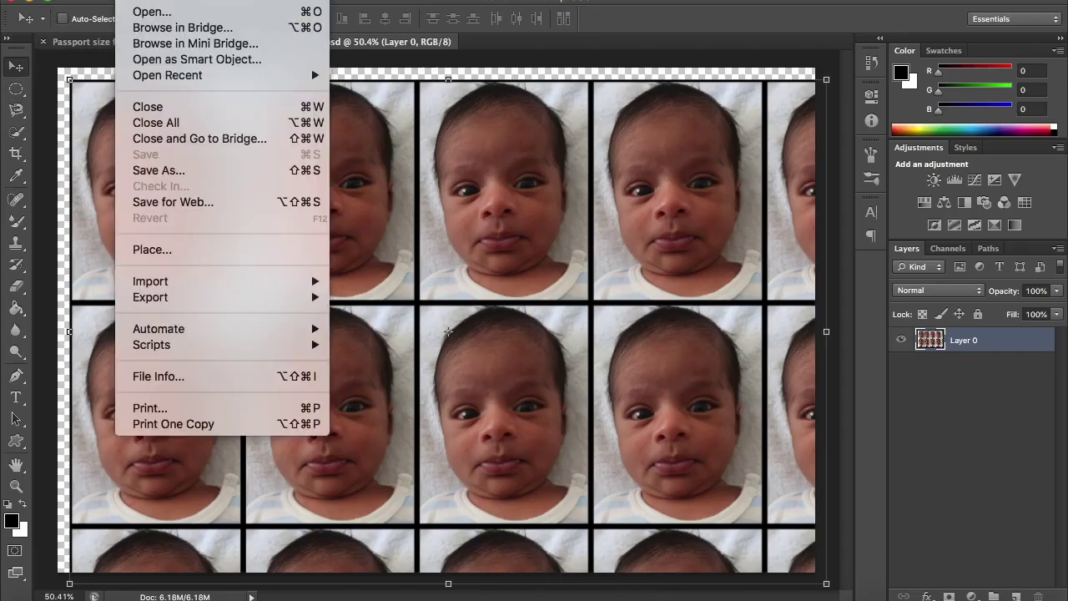
pyautogui.click(200, 20)
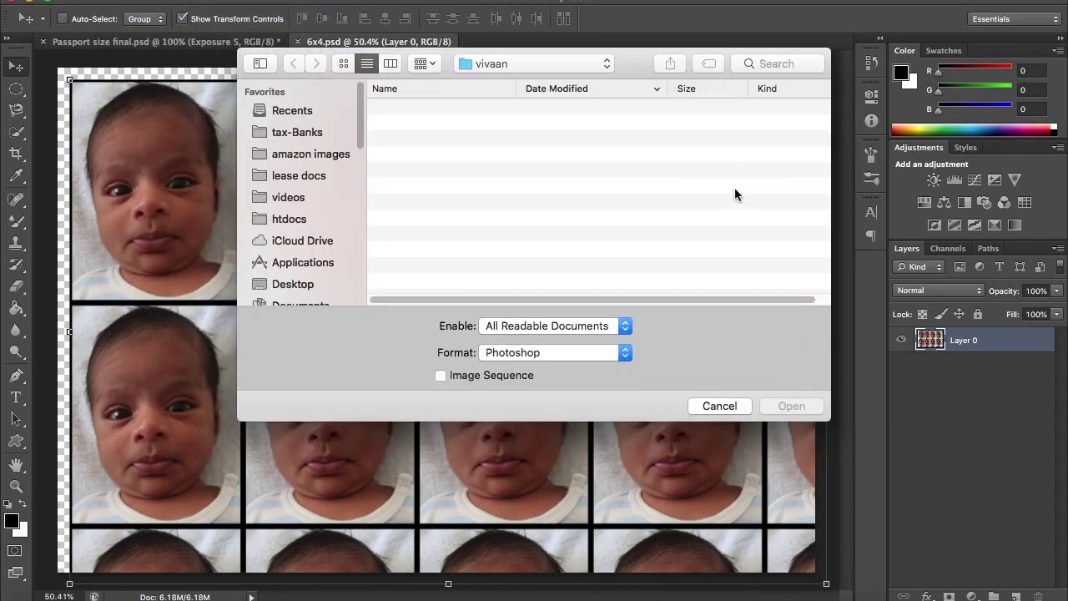
pyautogui.scroll(-5, 450, 242)
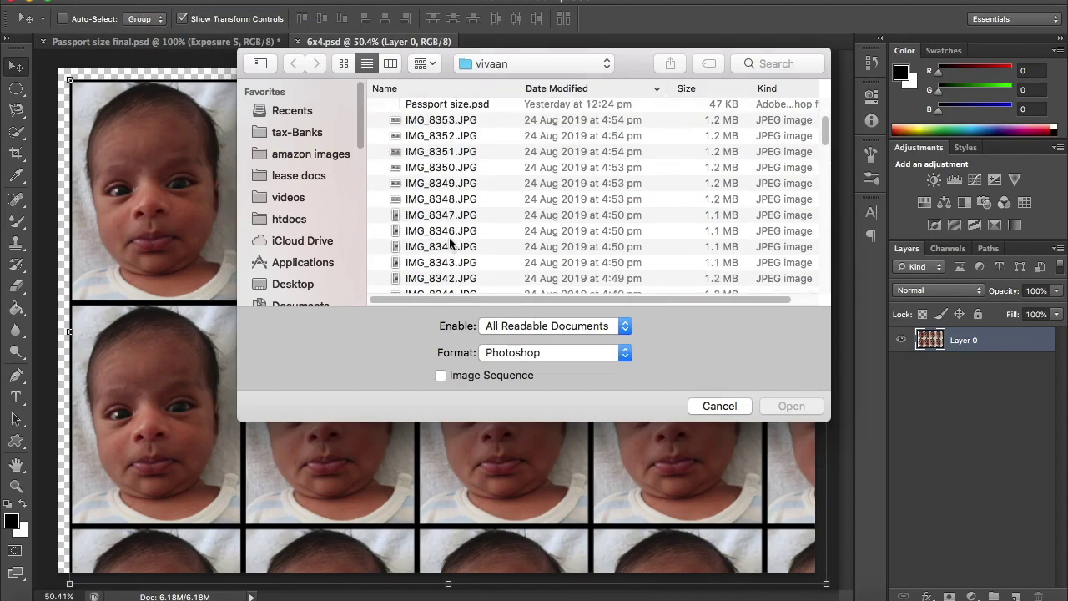
pyautogui.click(455, 214)
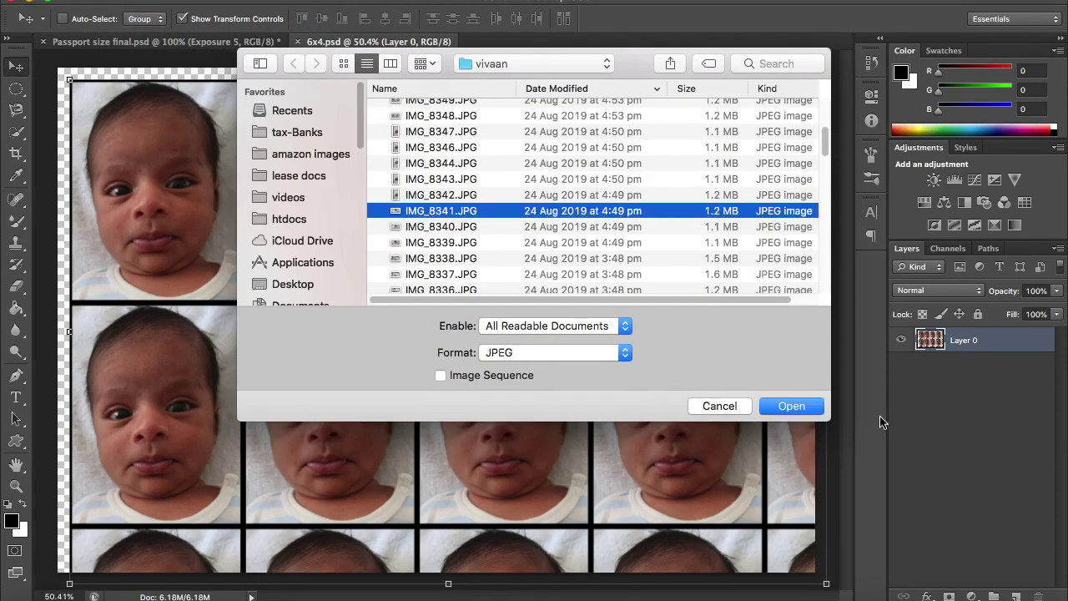
pyautogui.click(802, 409)
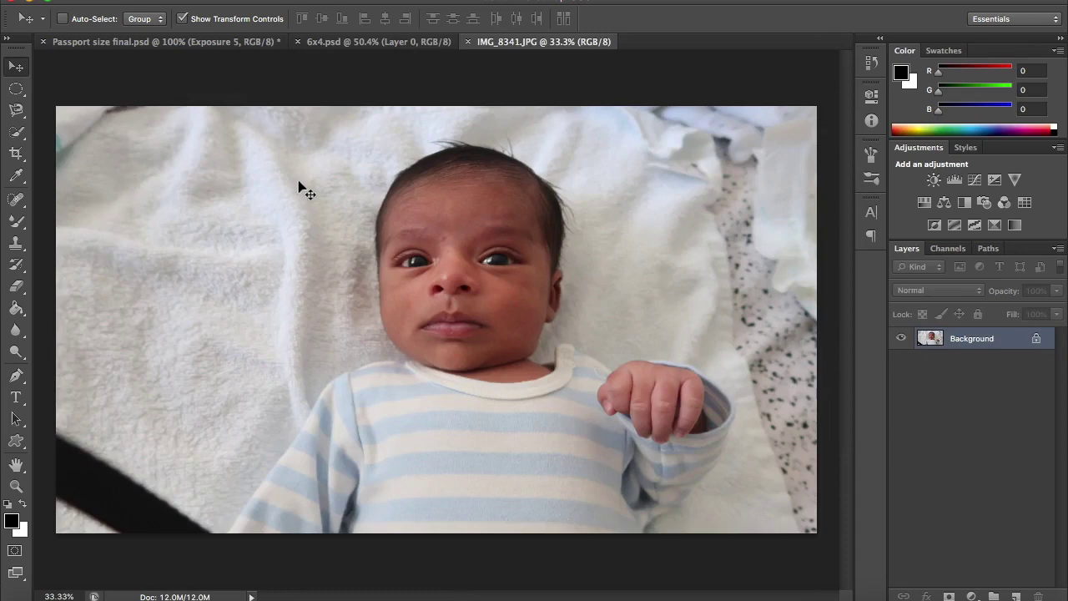
# Create a new document 35 mm wide and 45 mm high with a resolution of 300 pixels/inch.
pyautogui.click(126, 1)
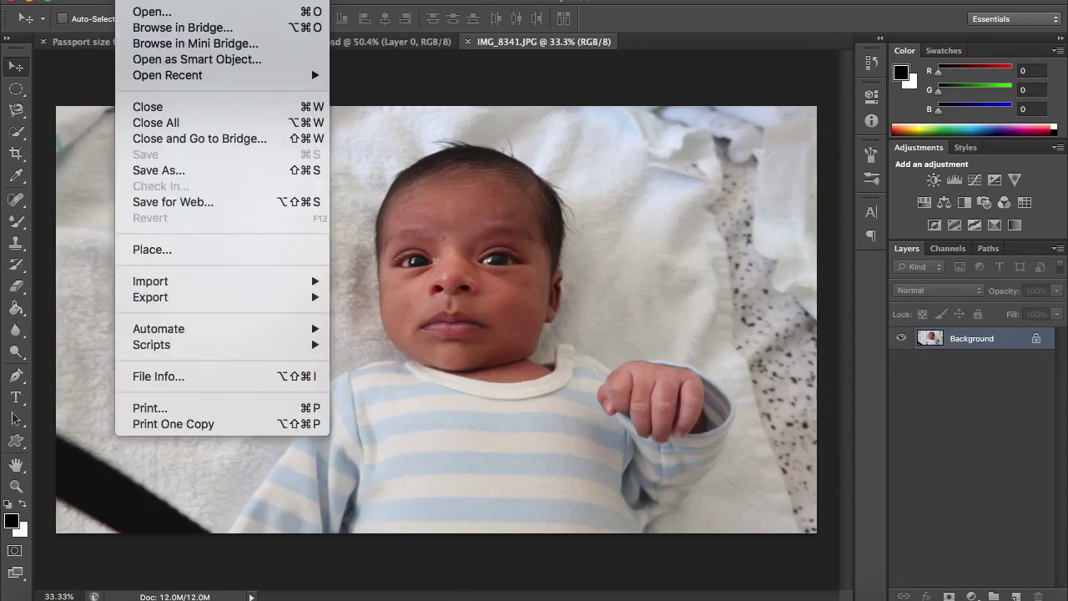
pyautogui.click(175, 1)
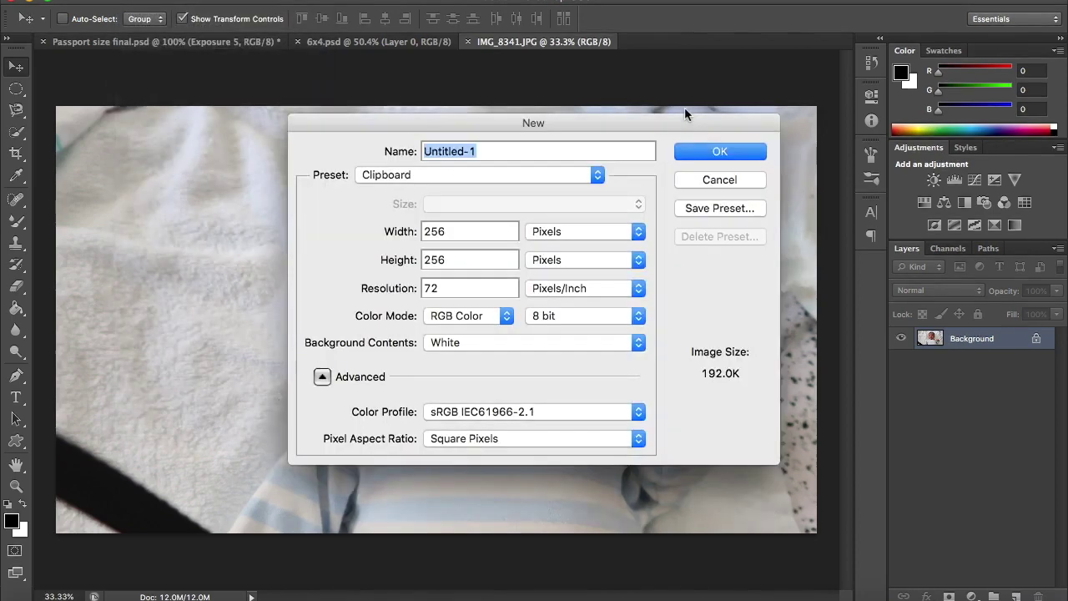
pyautogui.click(639, 232)
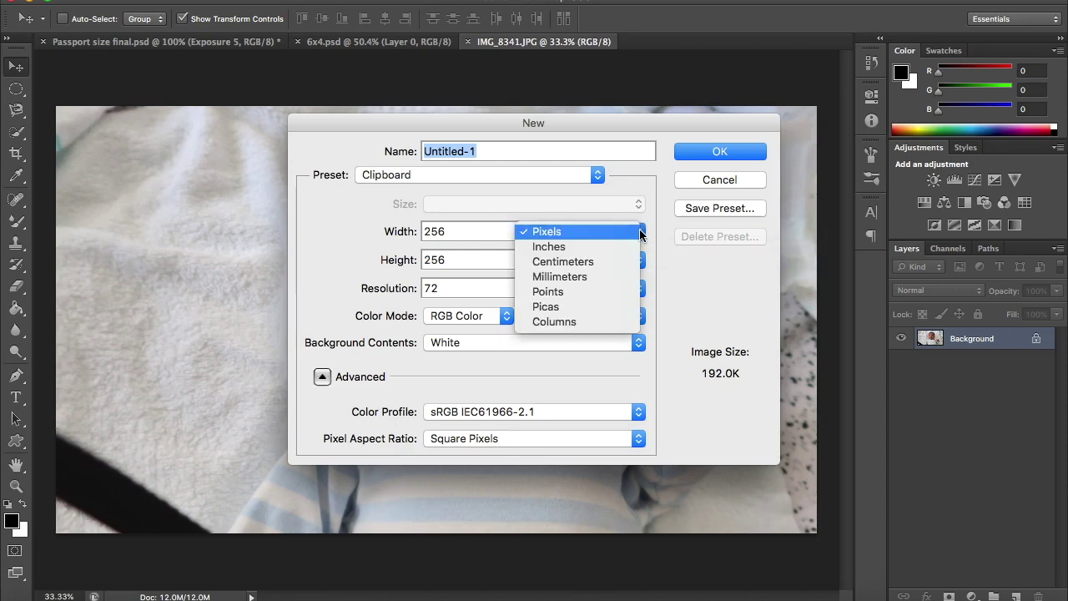
pyautogui.click(574, 277)
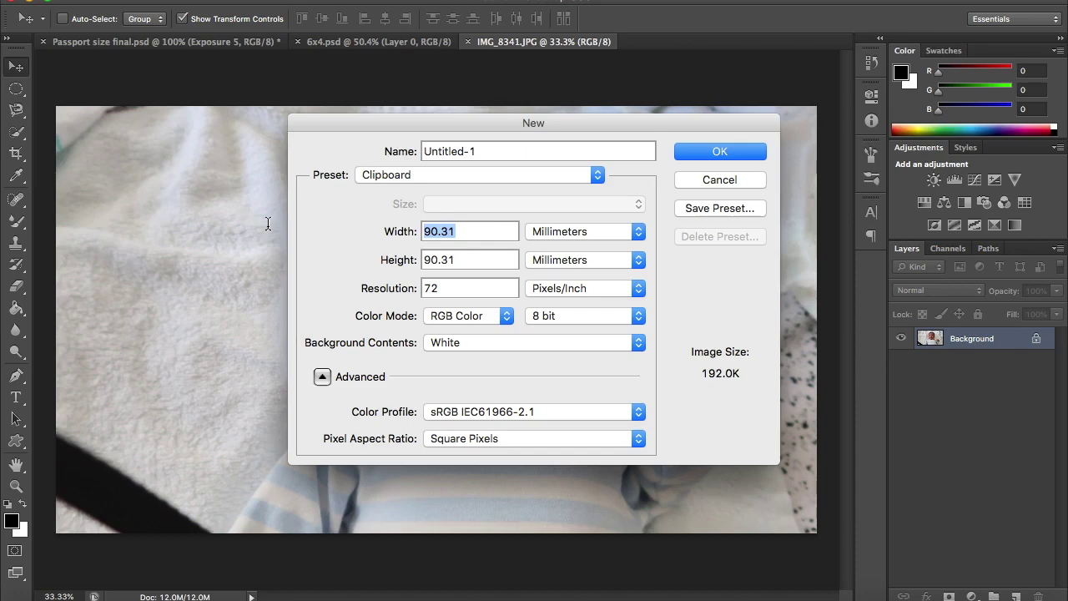
pyautogui.write('35')
pyautogui.click(477, 261)
pyautogui.doubleClick(477, 261)
pyautogui.write('45')
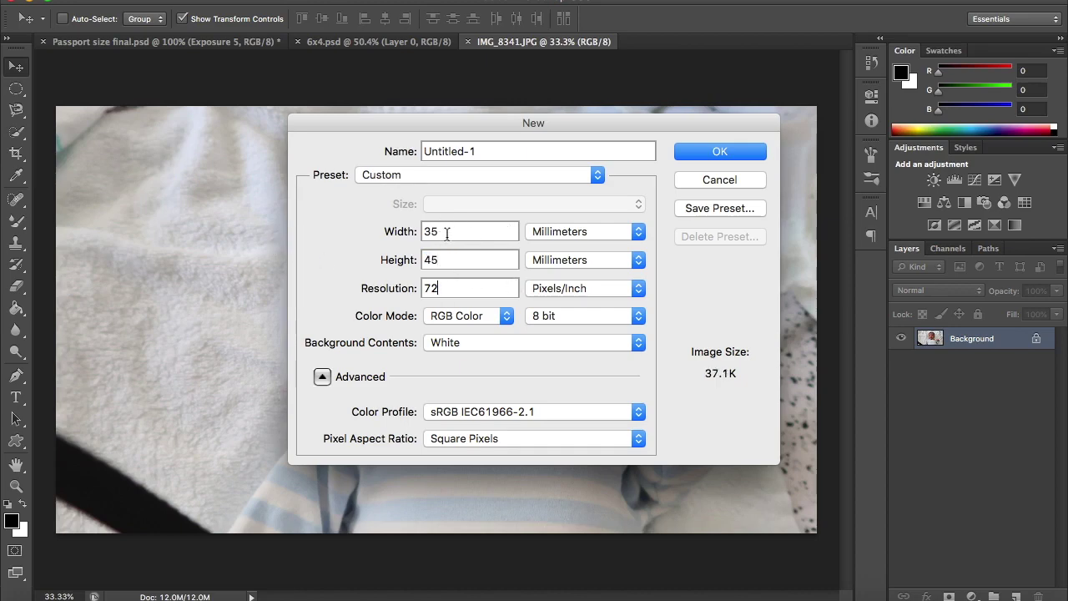
pyautogui.click(450, 262)
pyautogui.doubleClick(461, 289)
pyautogui.write('300')
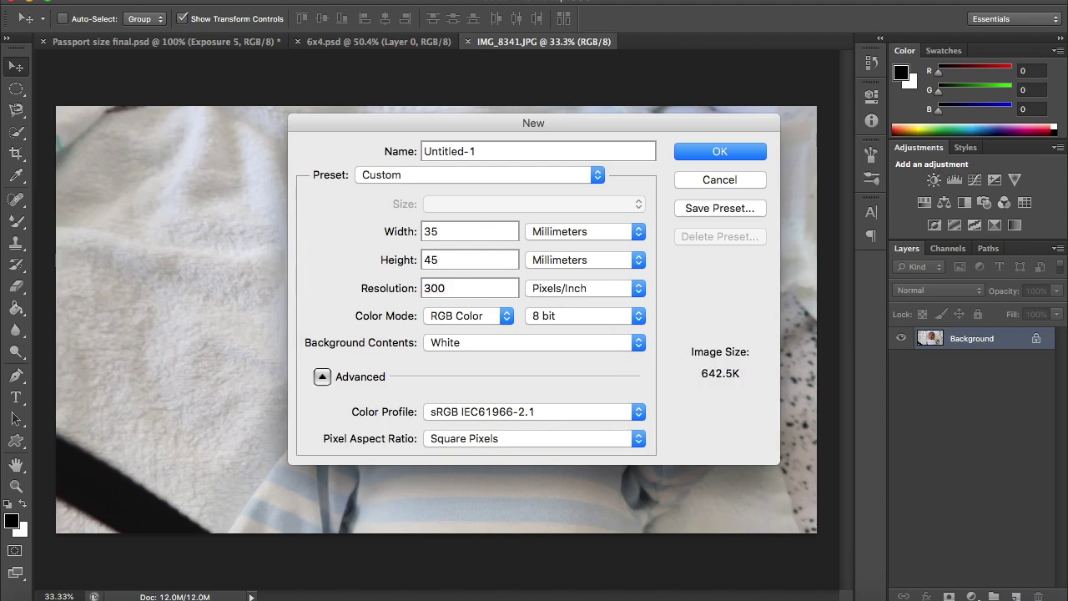
pyautogui.click(720, 153)
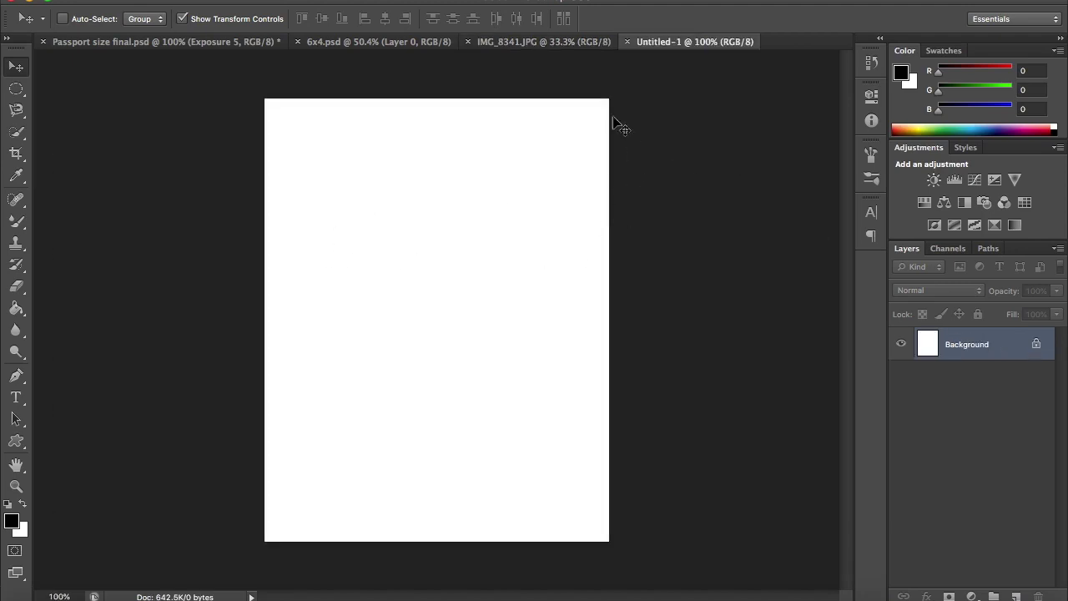
# Crop IMG_8341.JPG on all four sides to a portrait frame around the baby's head and shoulders.
pyautogui.click(565, 43)
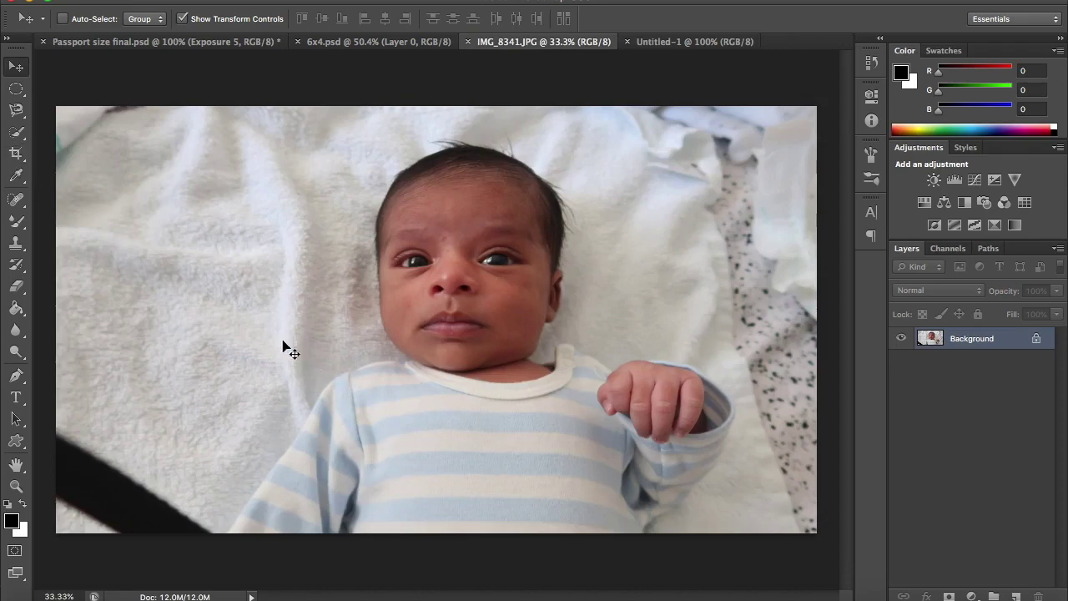
pyautogui.click(16, 152)
pyautogui.moveTo(57, 322); pyautogui.dragTo(191, 348)
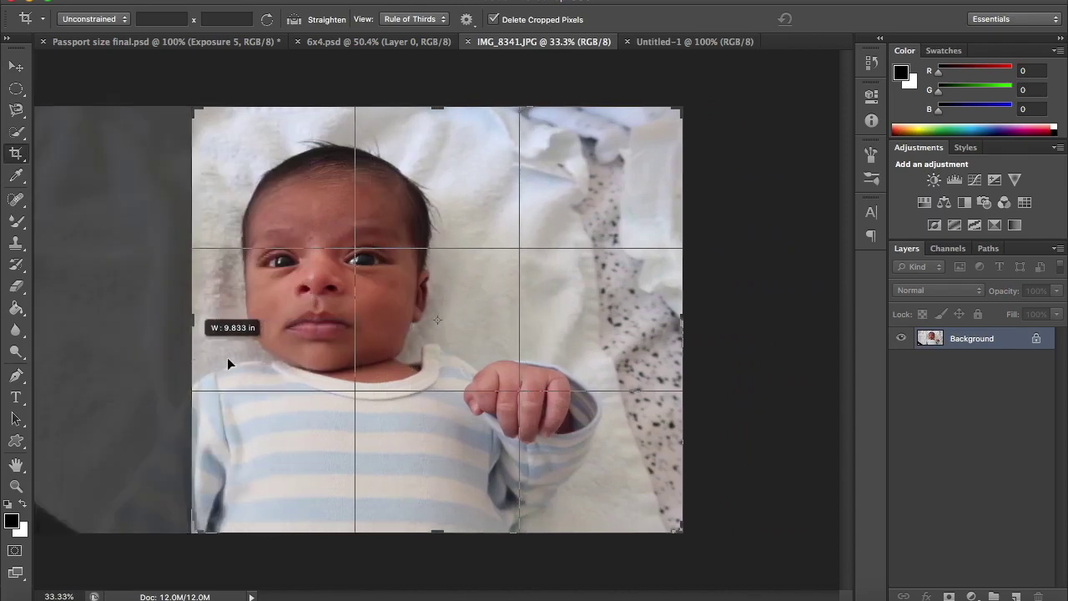
pyautogui.moveTo(681, 320); pyautogui.dragTo(569, 327)
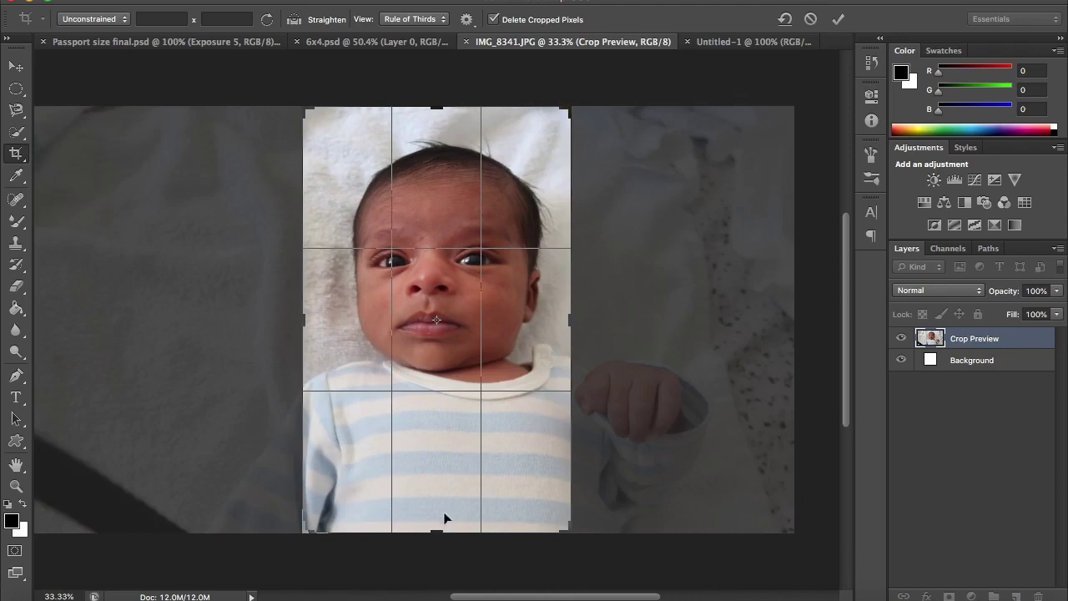
pyautogui.moveTo(436, 531); pyautogui.dragTo(436, 469)
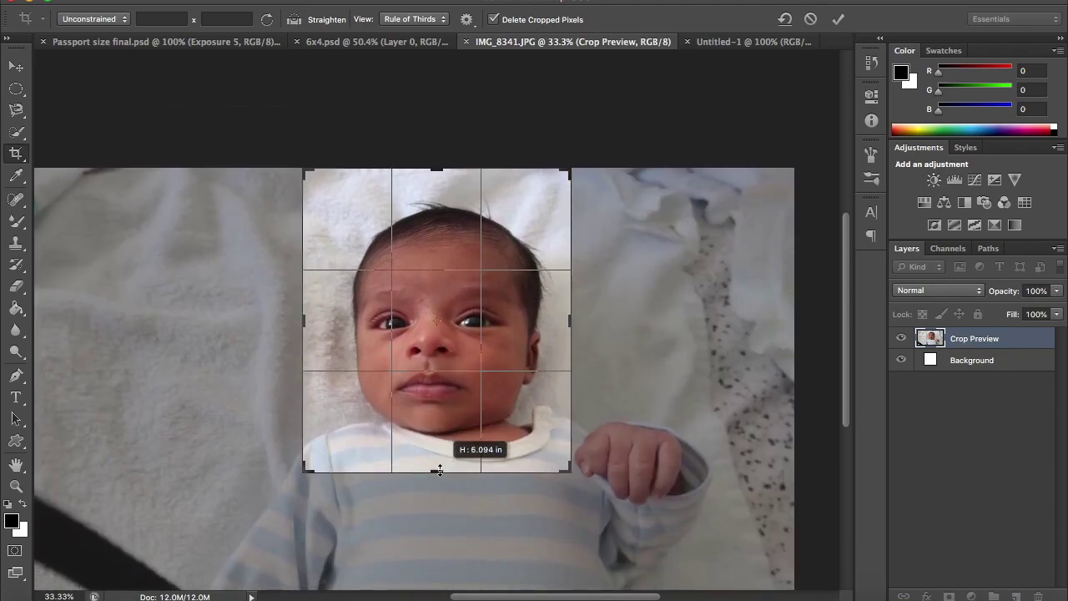
pyautogui.moveTo(438, 170); pyautogui.dragTo(438, 177)
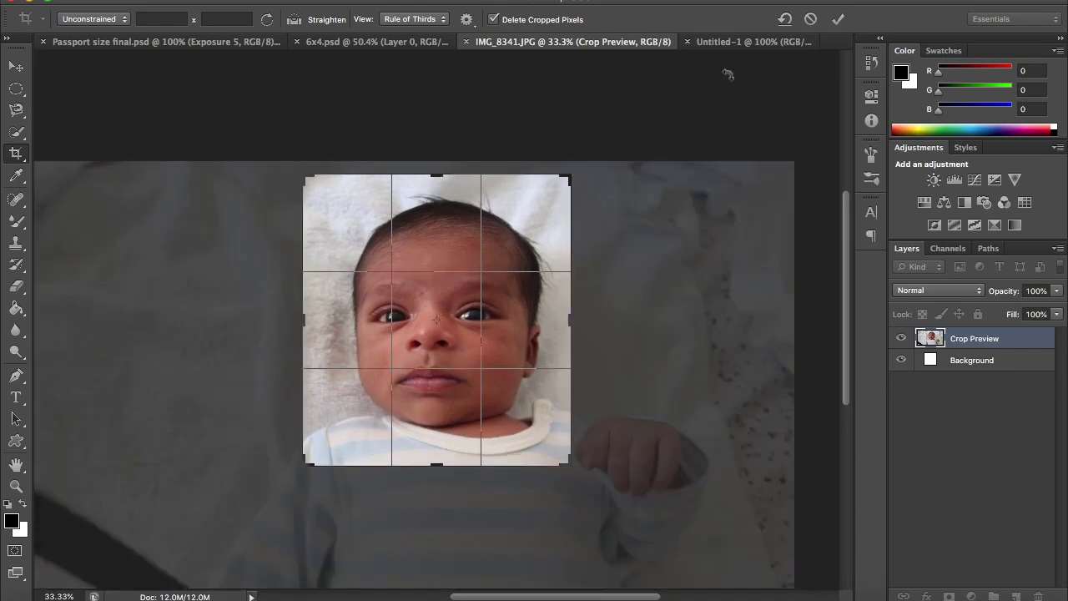
pyautogui.click(838, 18)
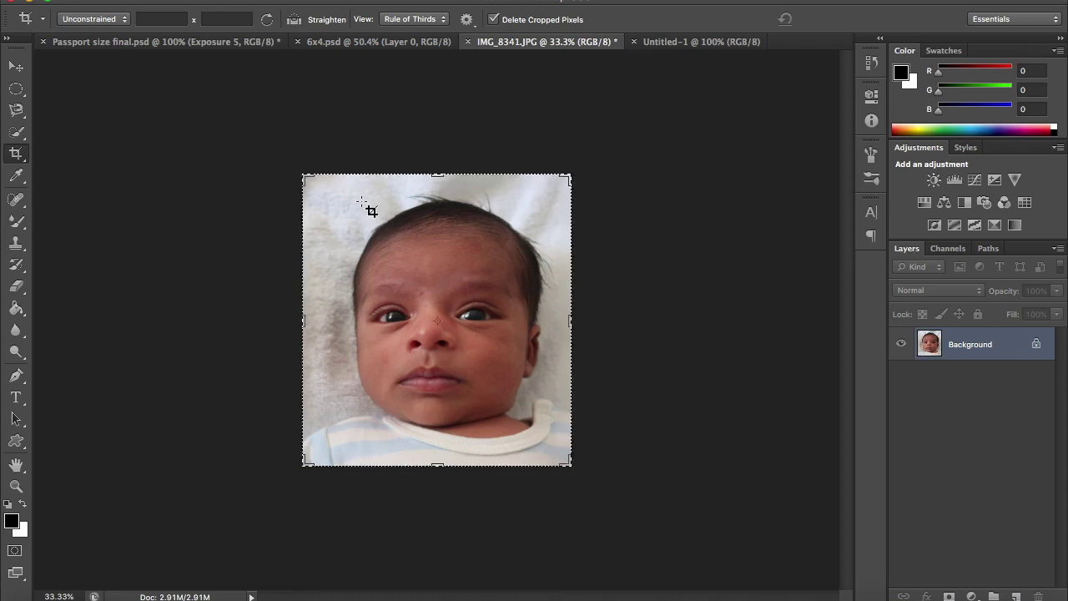
# Paste the cropped photo into the Untitled-1 document as a new layer and activate the Move tool.
pyautogui.click(669, 44)
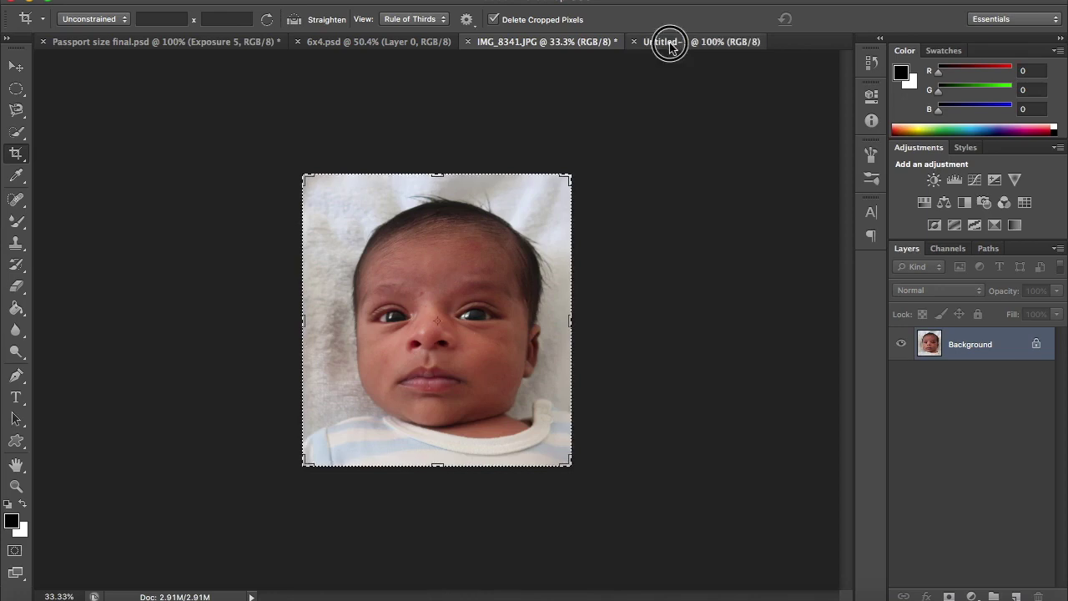
pyautogui.moveTo(179, 60); pyautogui.dragTo(338, 152)
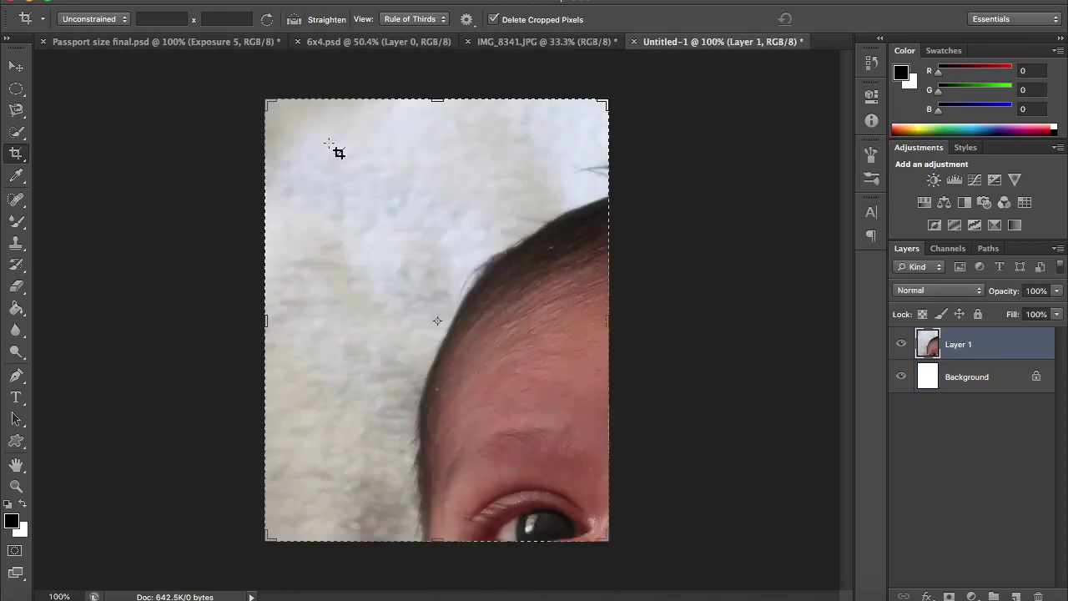
pyautogui.click(17, 70)
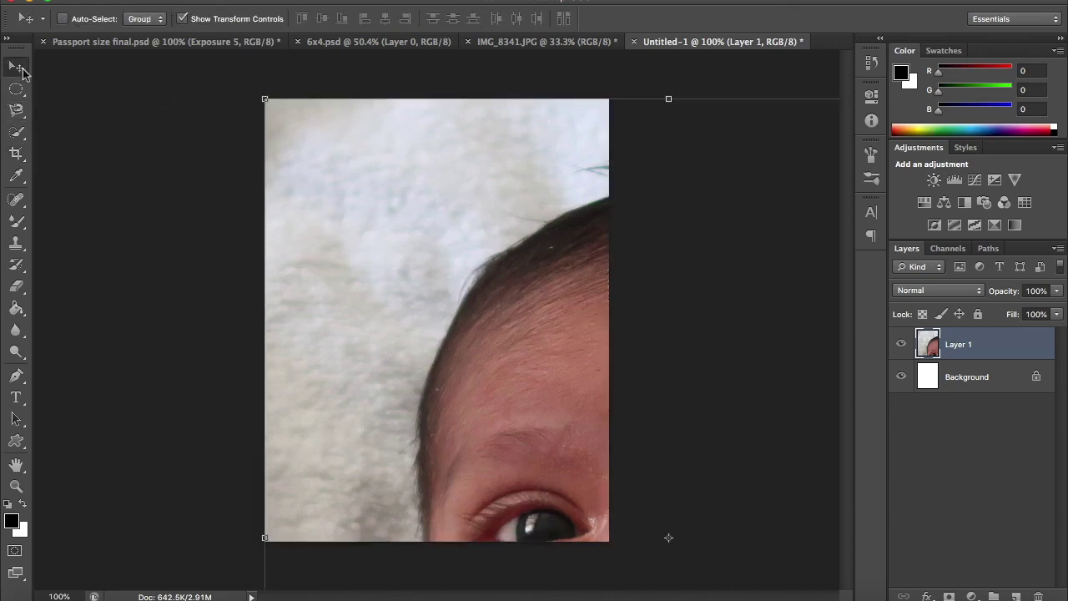
pyautogui.moveTo(269, 102); pyautogui.dragTo(484, 293)
pyautogui.moveTo(543, 362); pyautogui.dragTo(322, 188)
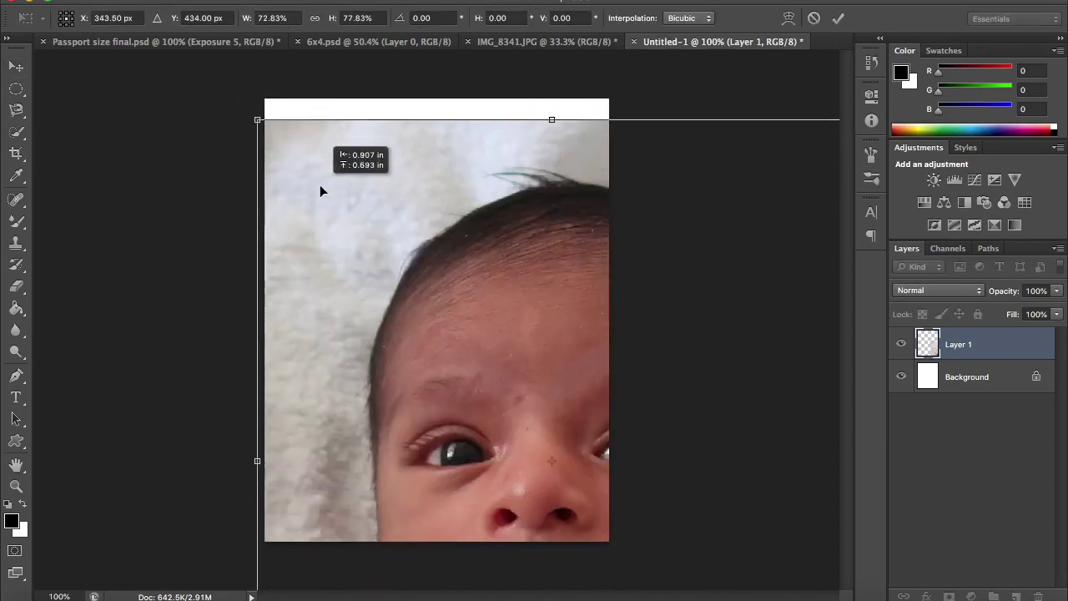
pyautogui.moveTo(255, 119); pyautogui.dragTo(336, 174)
pyautogui.moveTo(282, 140); pyautogui.dragTo(335, 207)
pyautogui.moveTo(445, 272); pyautogui.dragTo(382, 174)
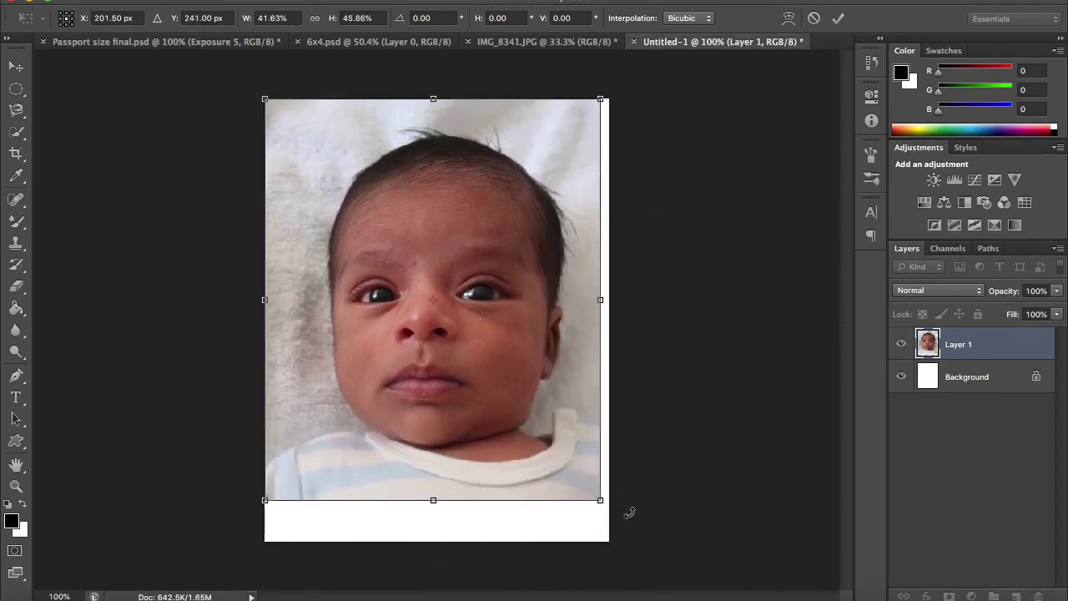
pyautogui.moveTo(600, 501); pyautogui.dragTo(611, 542)
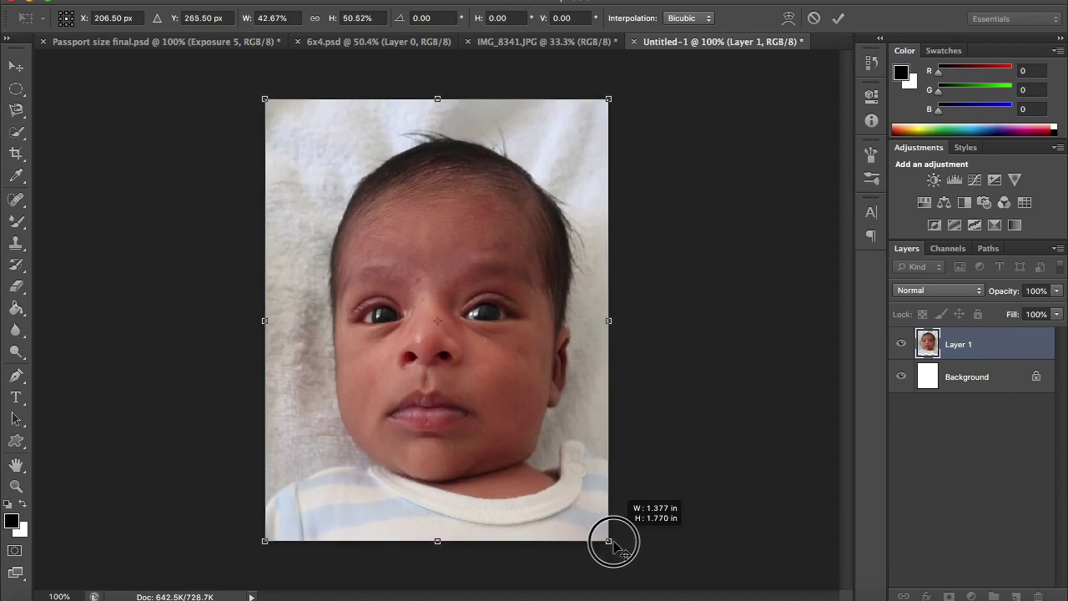
pyautogui.moveTo(613, 541); pyautogui.dragTo(612, 541)
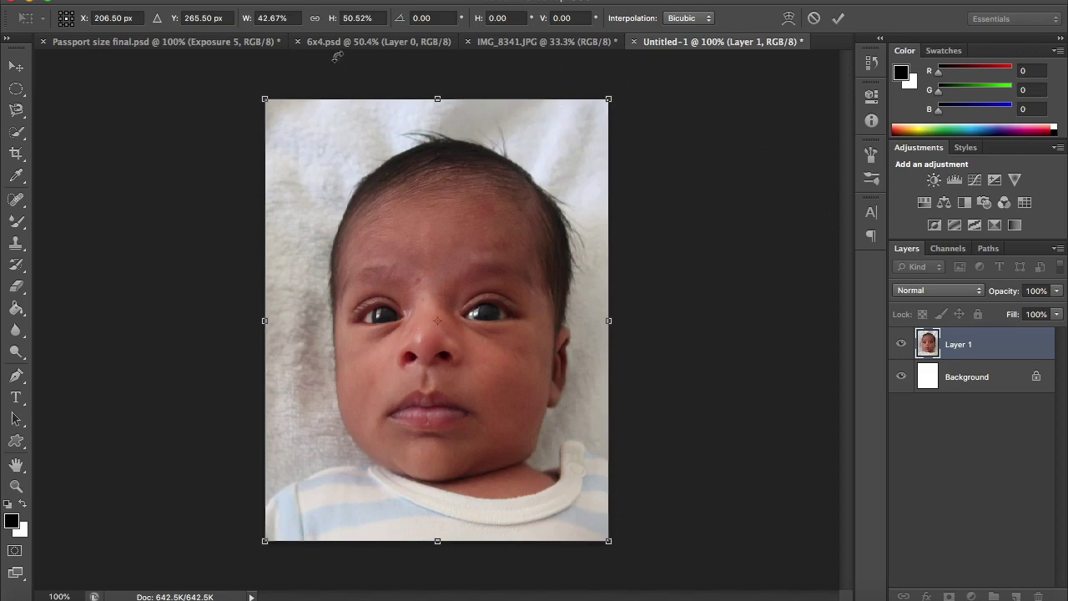
pyautogui.press('Return')
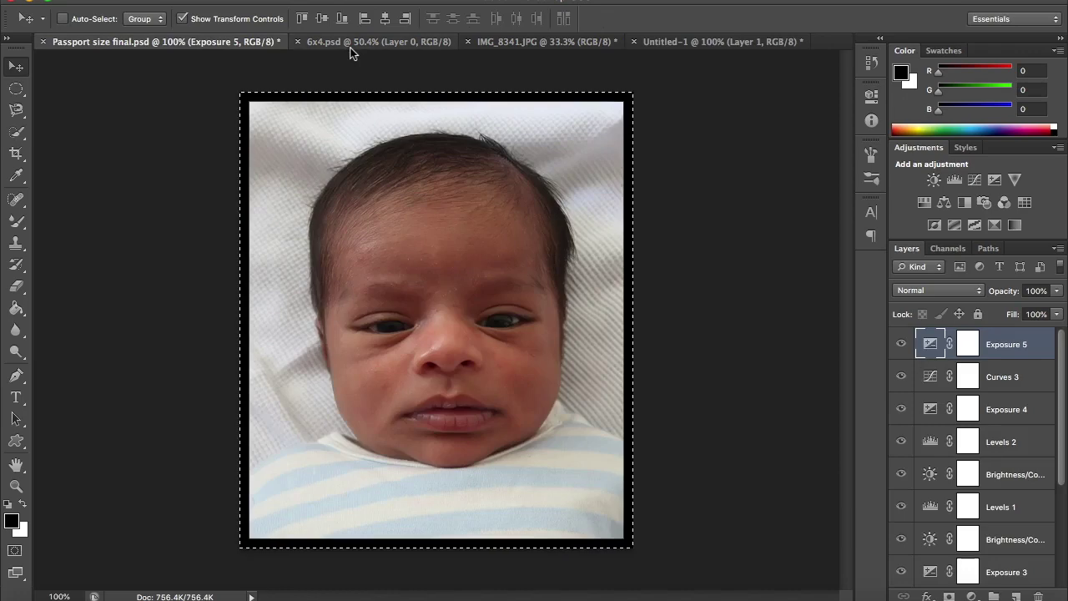
pyautogui.click(352, 44)
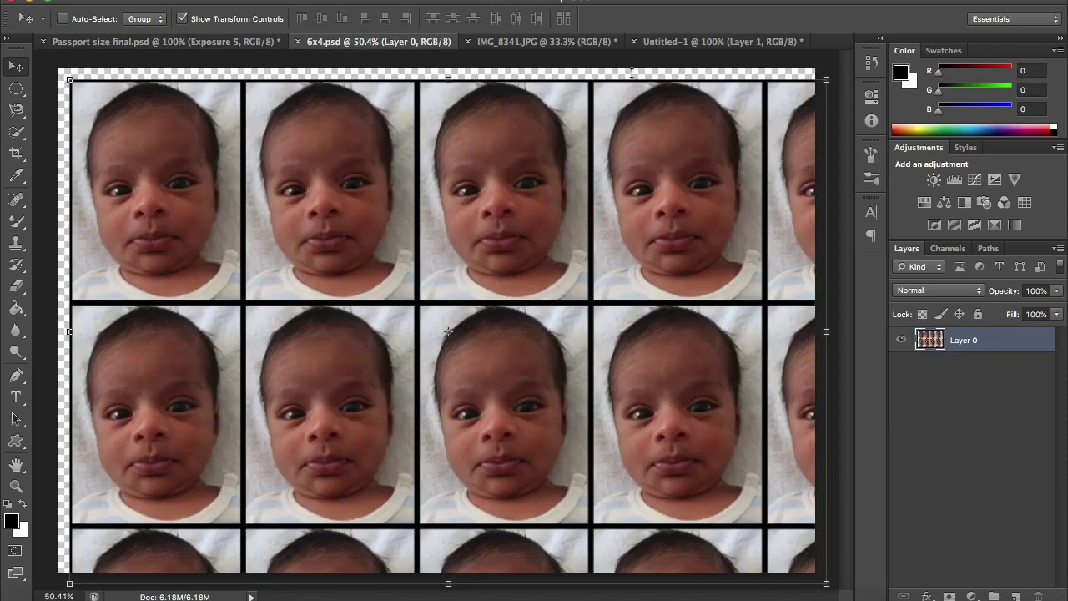
pyautogui.click(695, 47)
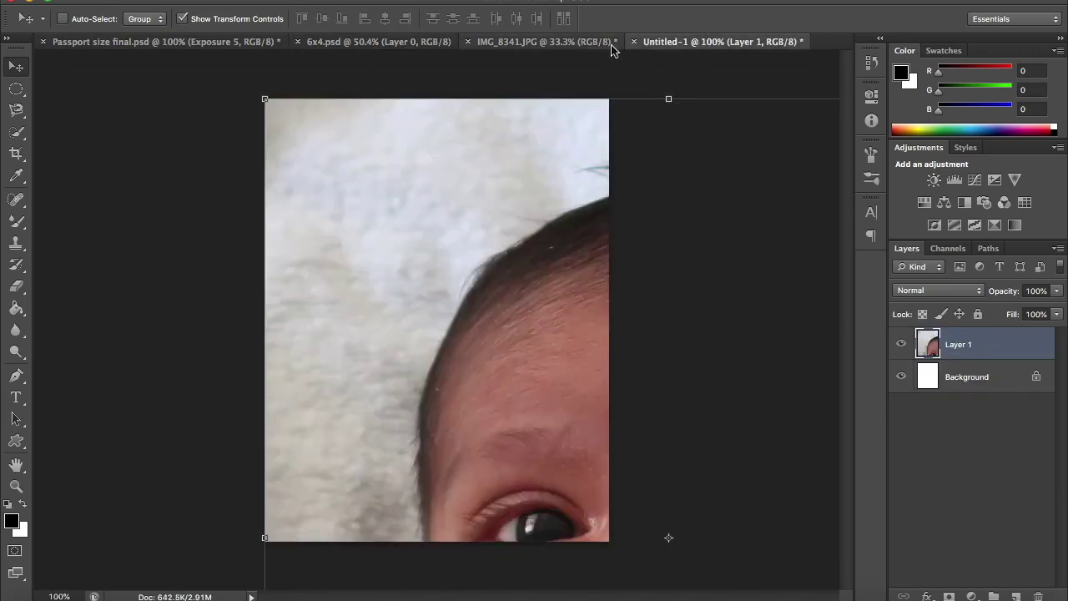
pyautogui.click(575, 47)
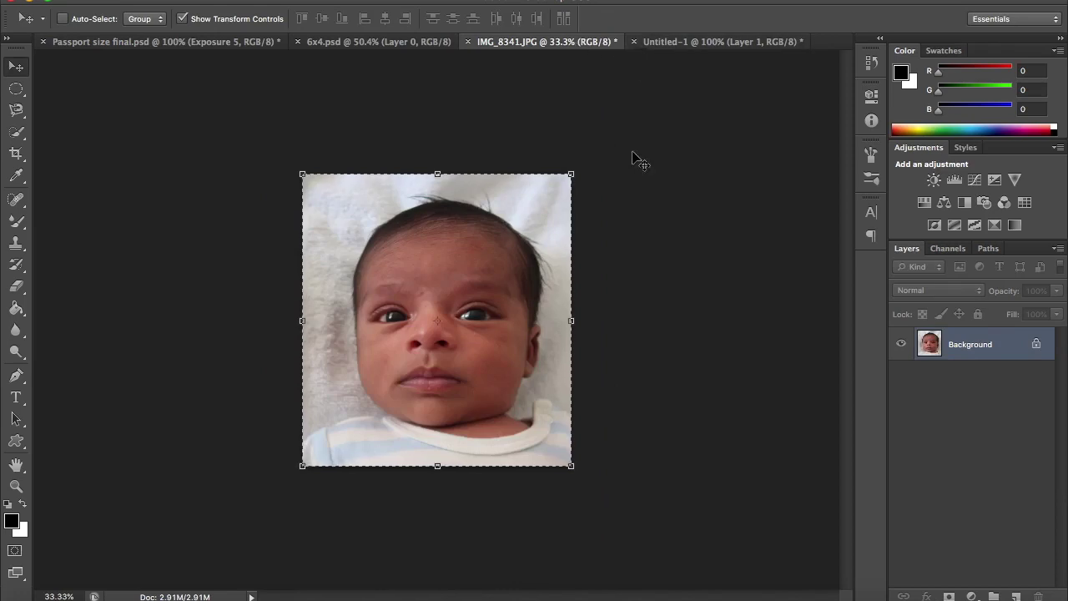
pyautogui.moveTo(636, 159); pyautogui.dragTo(691, 48)
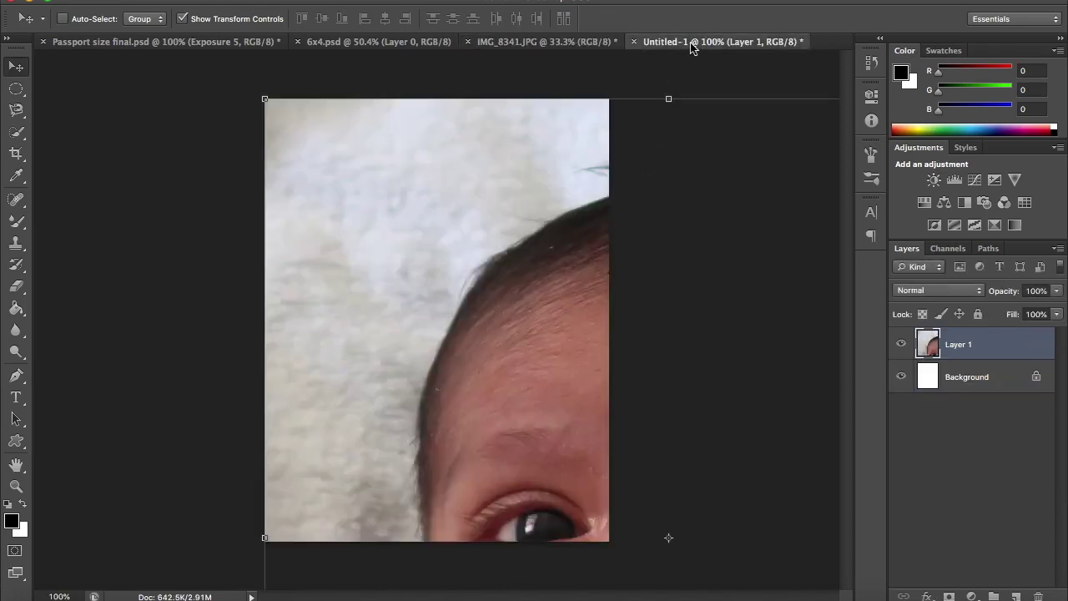
# Scale and reposition the pasted photo layer to fill the whole canvas, at about 42.7% width and 50.5% height, and apply the transform.
pyautogui.moveTo(263, 98); pyautogui.dragTo(570, 358)
pyautogui.moveTo(689, 448); pyautogui.dragTo(396, 229)
pyautogui.moveTo(287, 149); pyautogui.dragTo(314, 171)
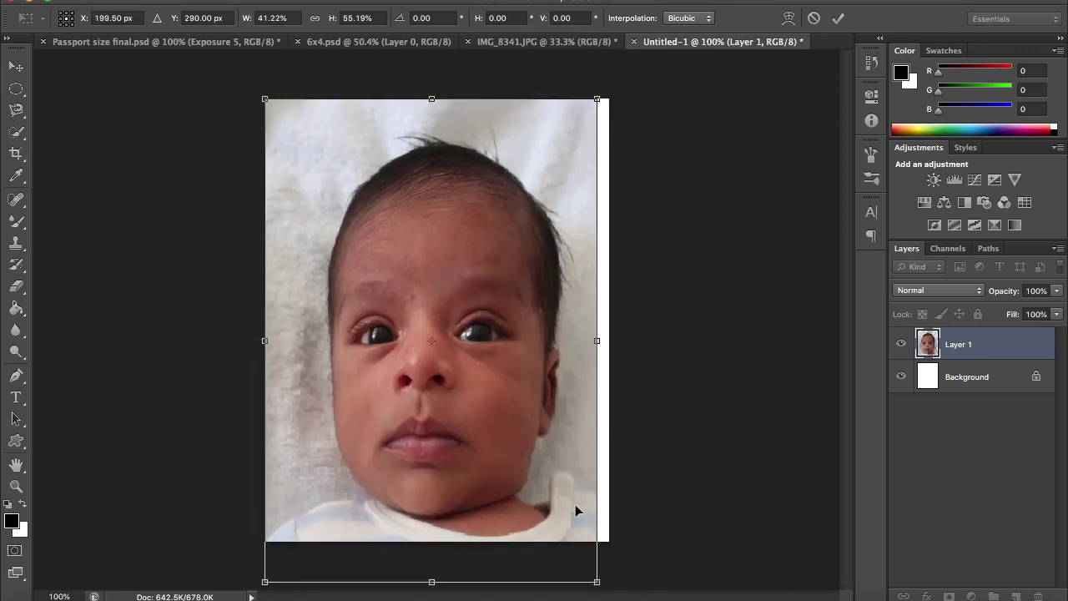
pyautogui.moveTo(596, 581); pyautogui.dragTo(609, 542)
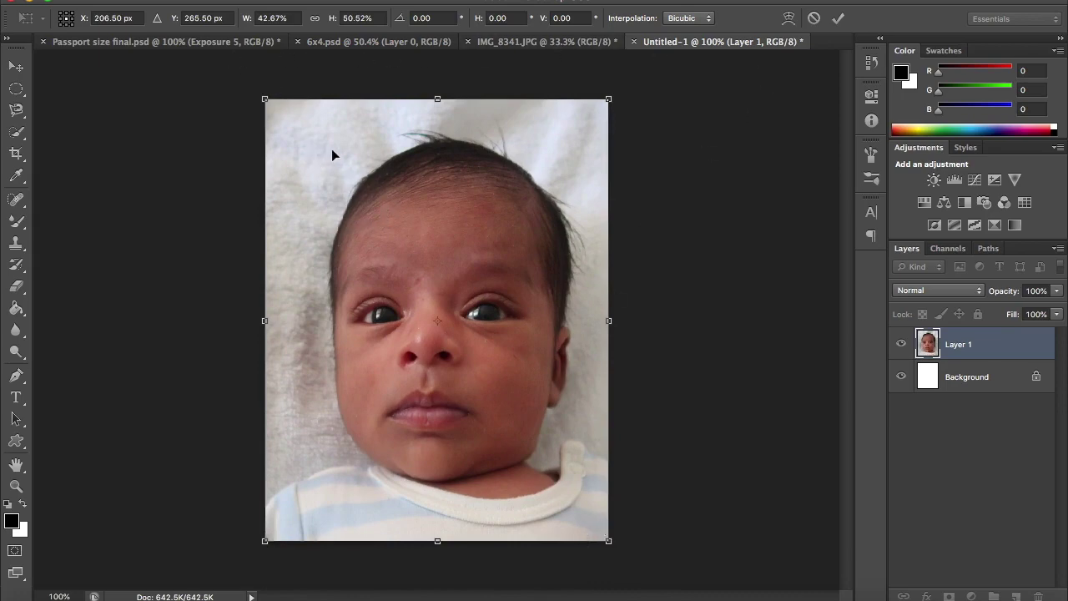
pyautogui.click(207, 0)
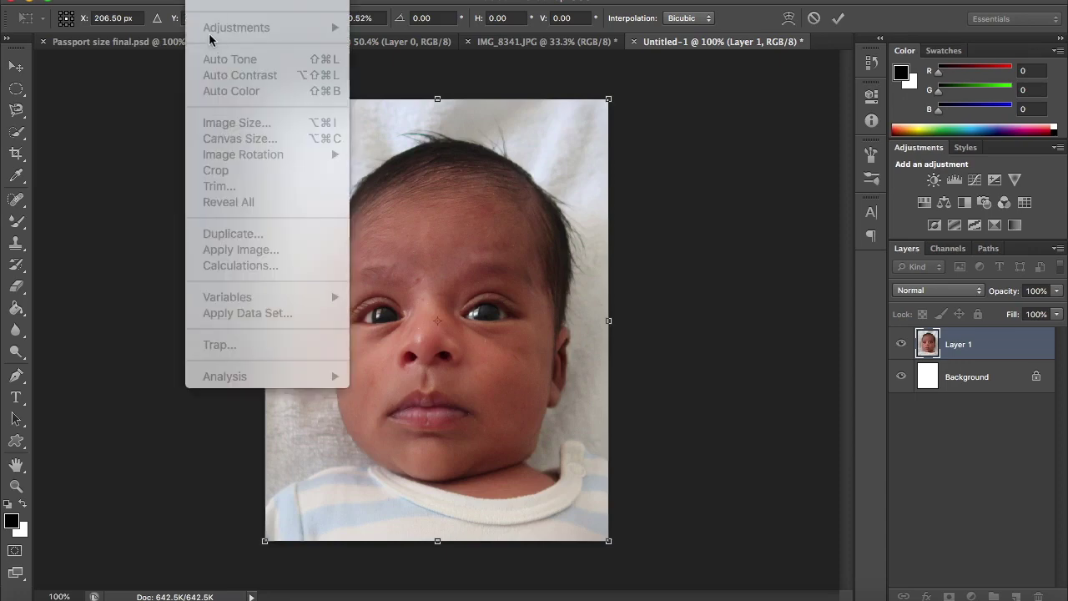
pyautogui.moveTo(167, 0)
pyautogui.click(20, 66)
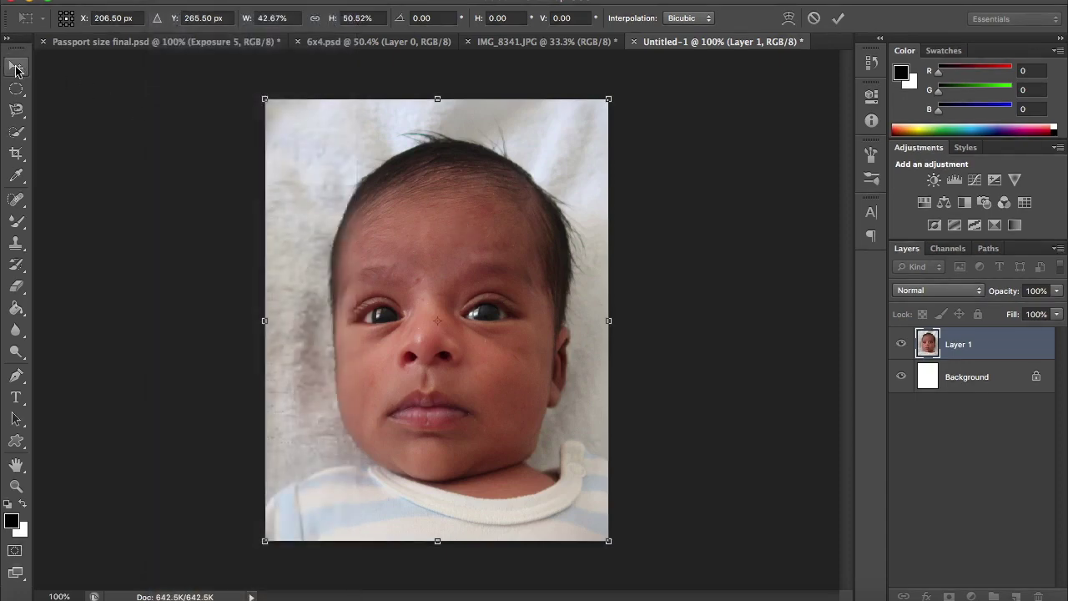
pyautogui.click(659, 214)
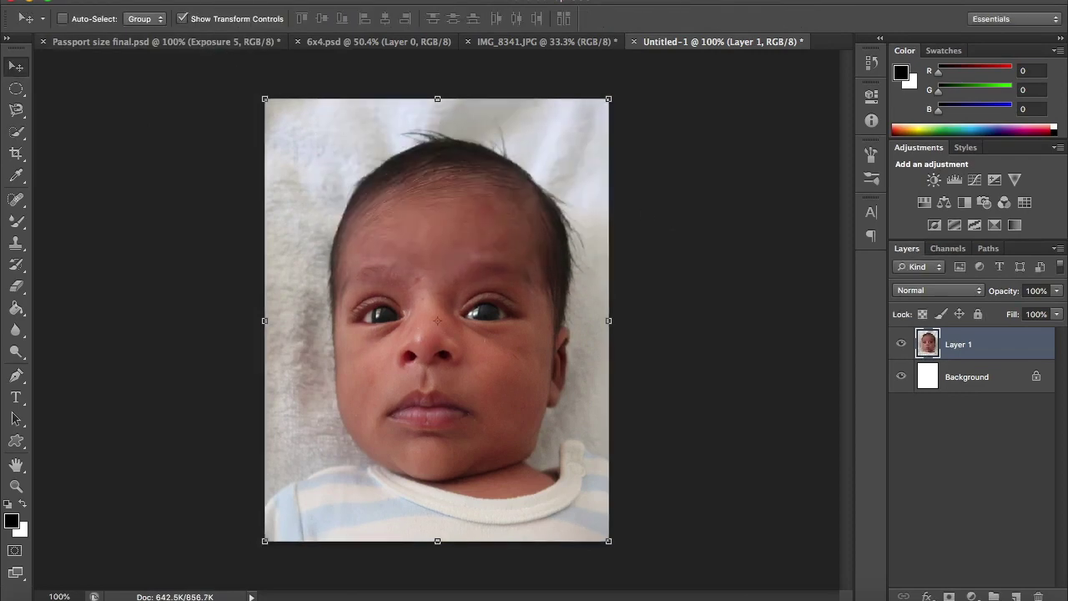
# Define the fitted baby photo in Untitled-1 as a new pattern, keeping the default name.
pyautogui.click(201, 0)
pyautogui.moveTo(166, 0)
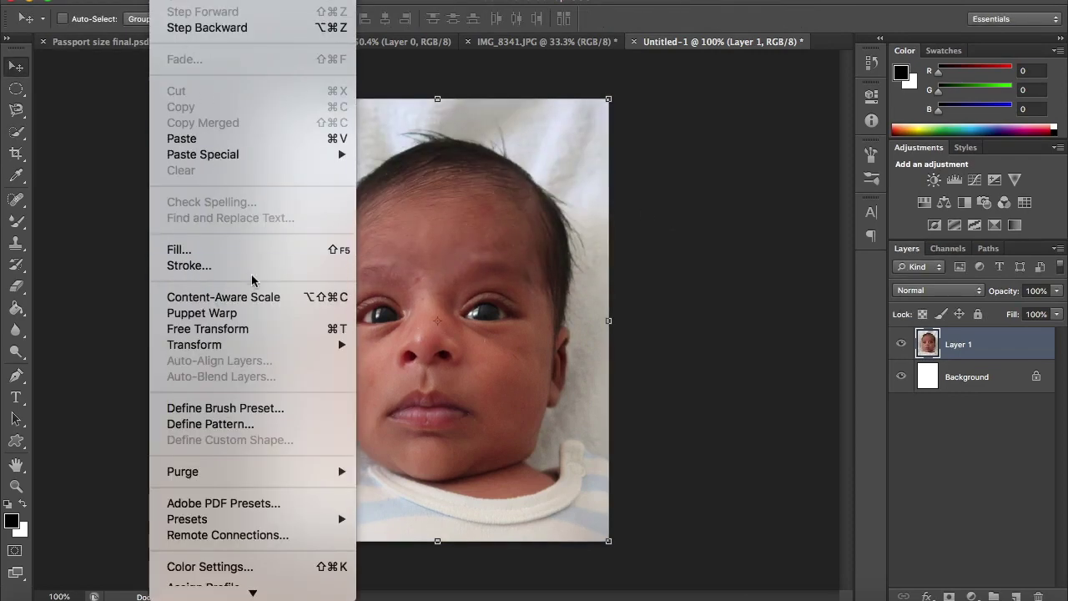
pyautogui.click(253, 425)
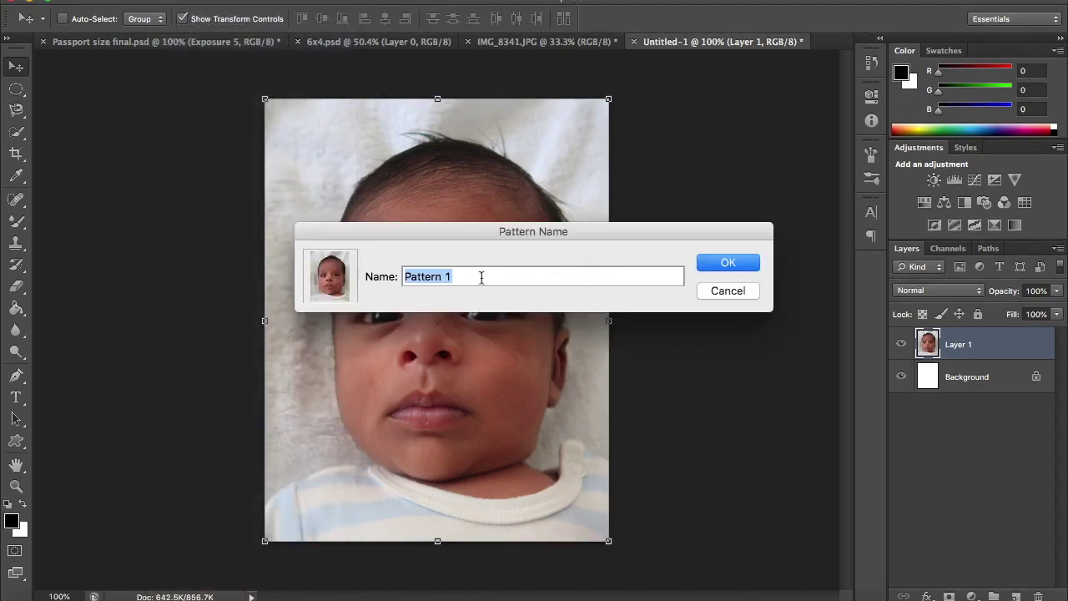
pyautogui.click(739, 264)
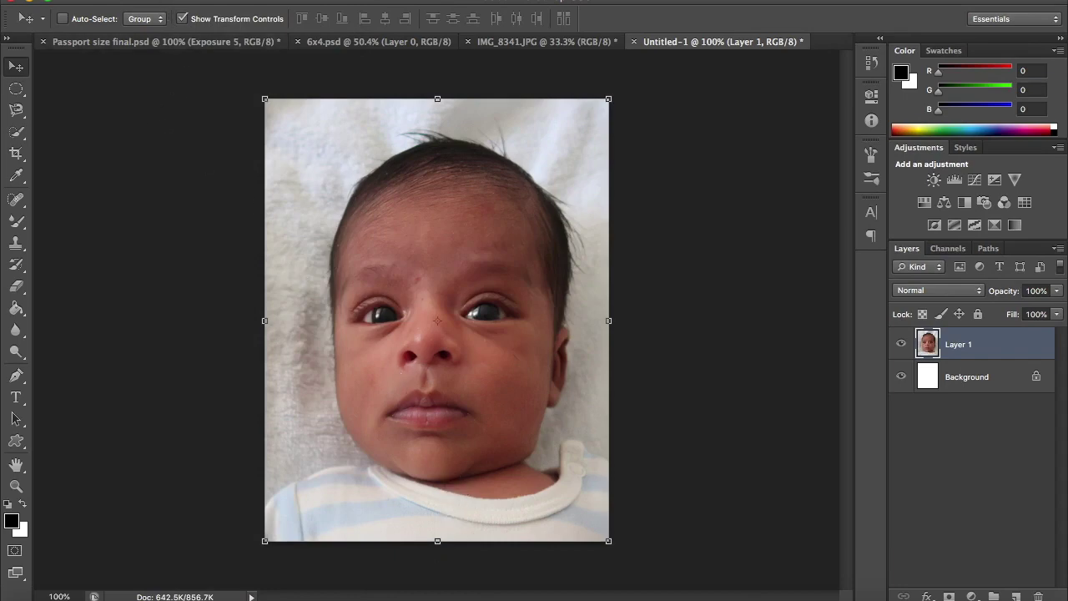
# Create a new document from the Photo preset at size Landscape, 4 x 6, with a resolution of 300 pixels/inch.
pyautogui.click(133, 0)
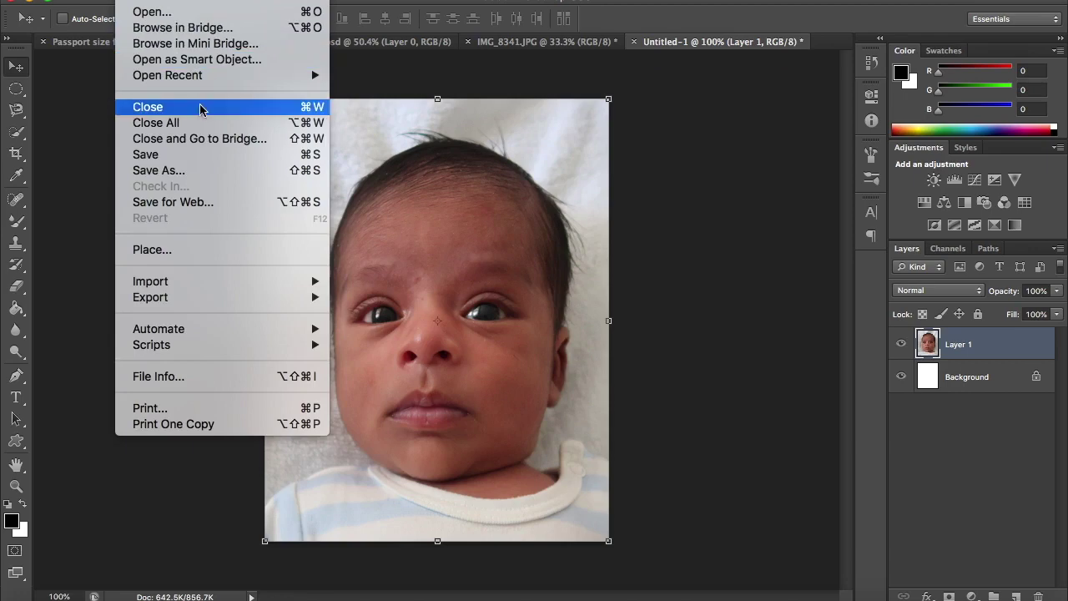
pyautogui.moveTo(171, 0)
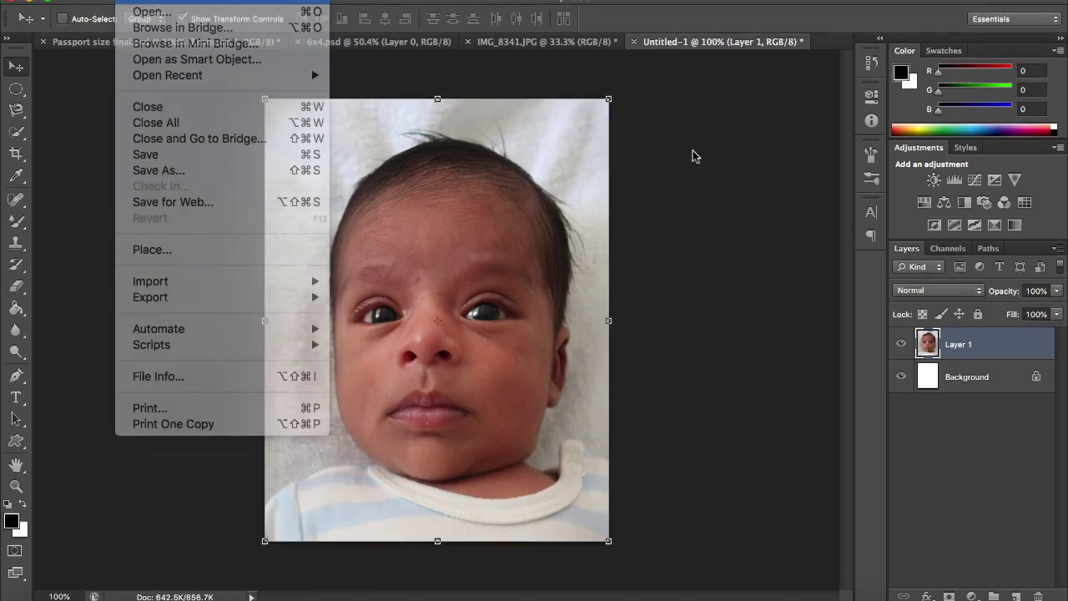
pyautogui.press('super+n')
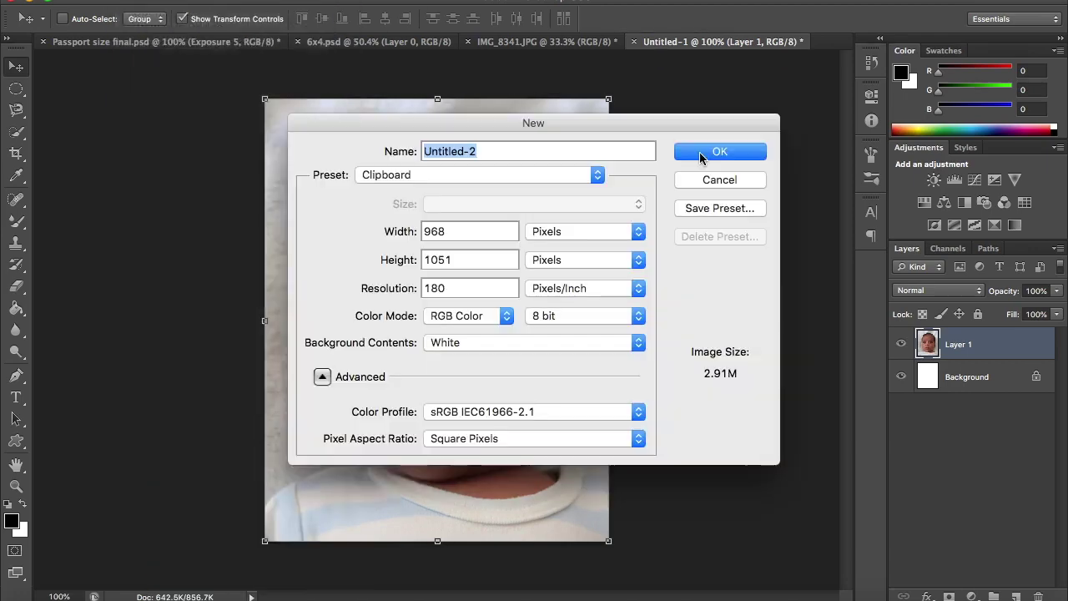
pyautogui.click(597, 176)
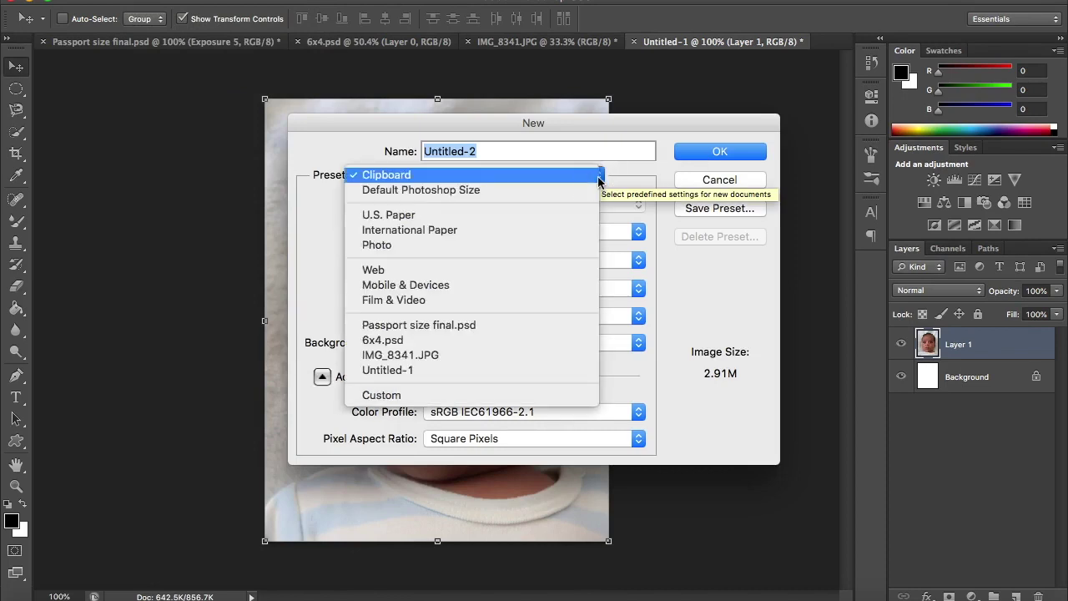
pyautogui.click(464, 245)
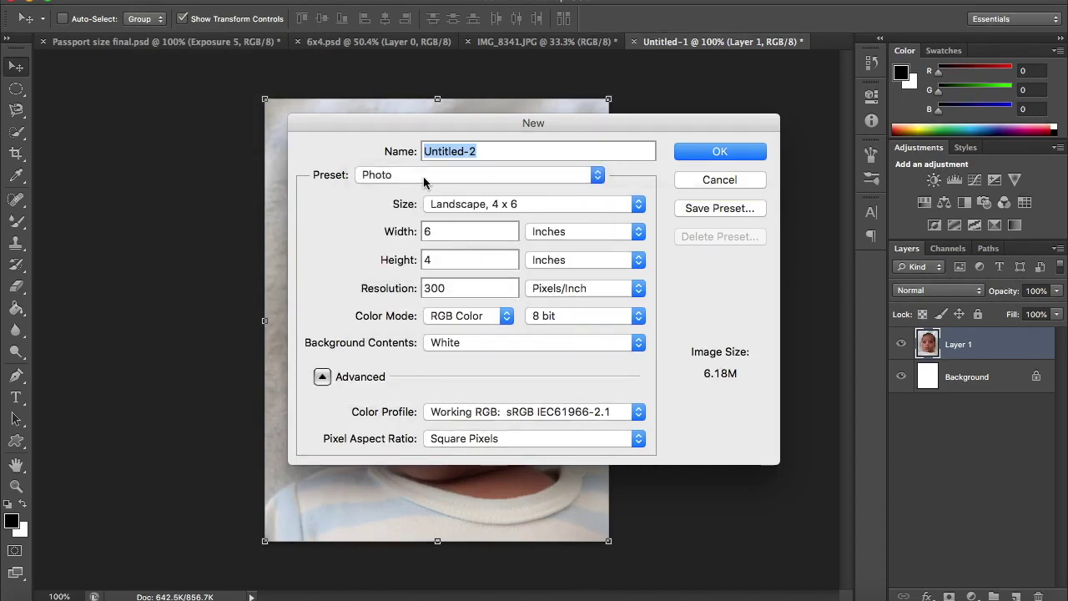
pyautogui.click(532, 204)
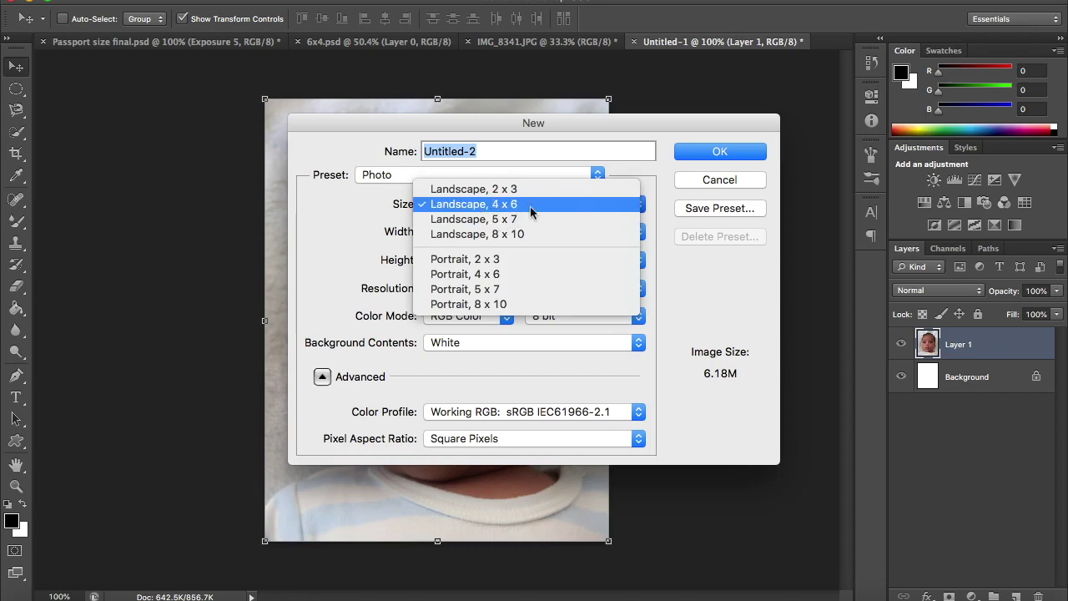
pyautogui.click(594, 204)
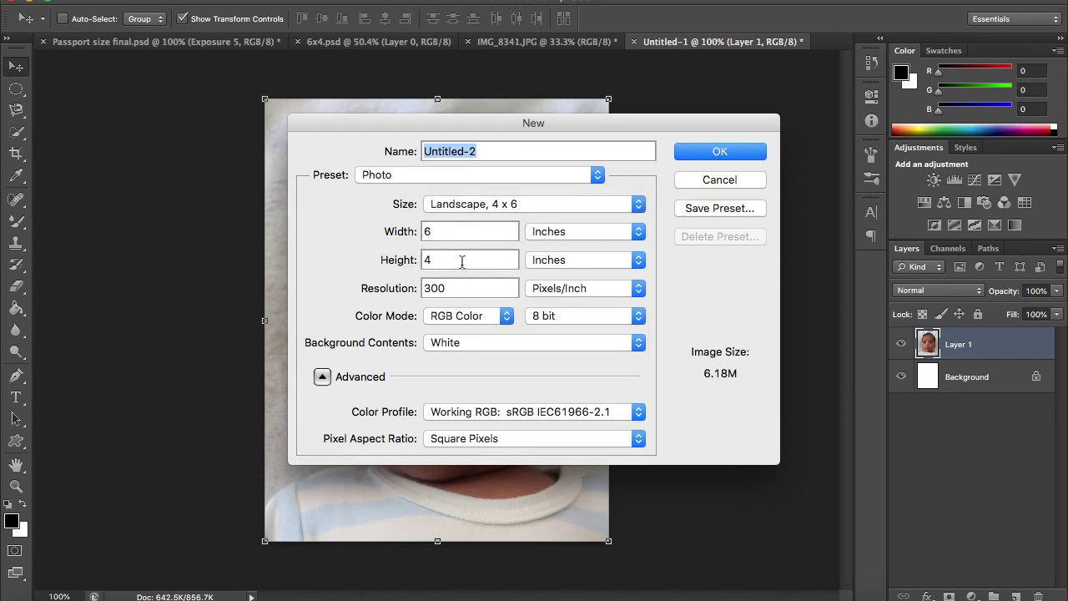
pyautogui.click(459, 288)
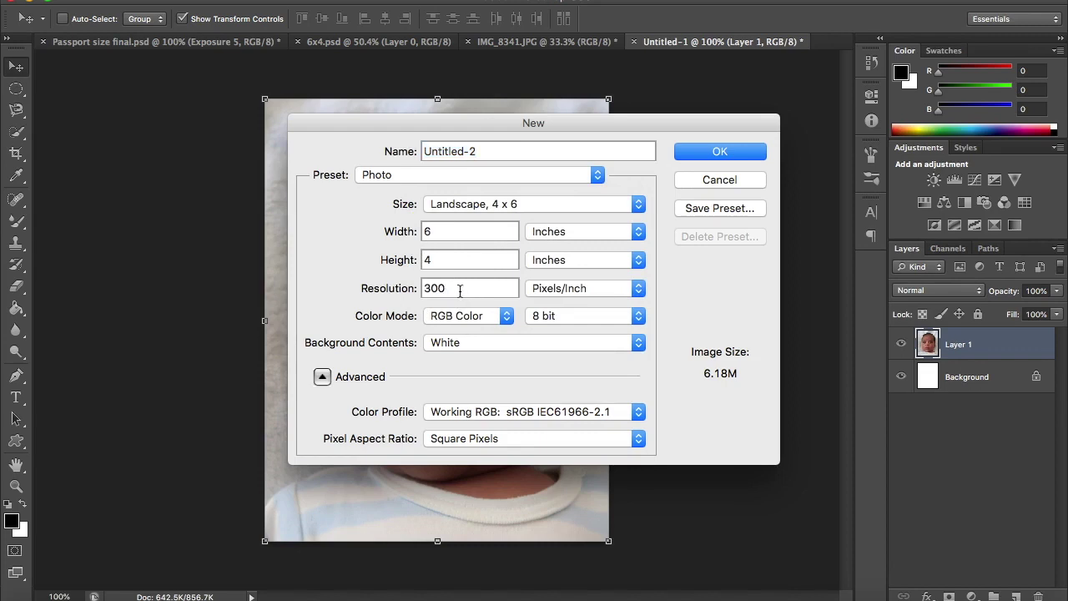
pyautogui.click(720, 151)
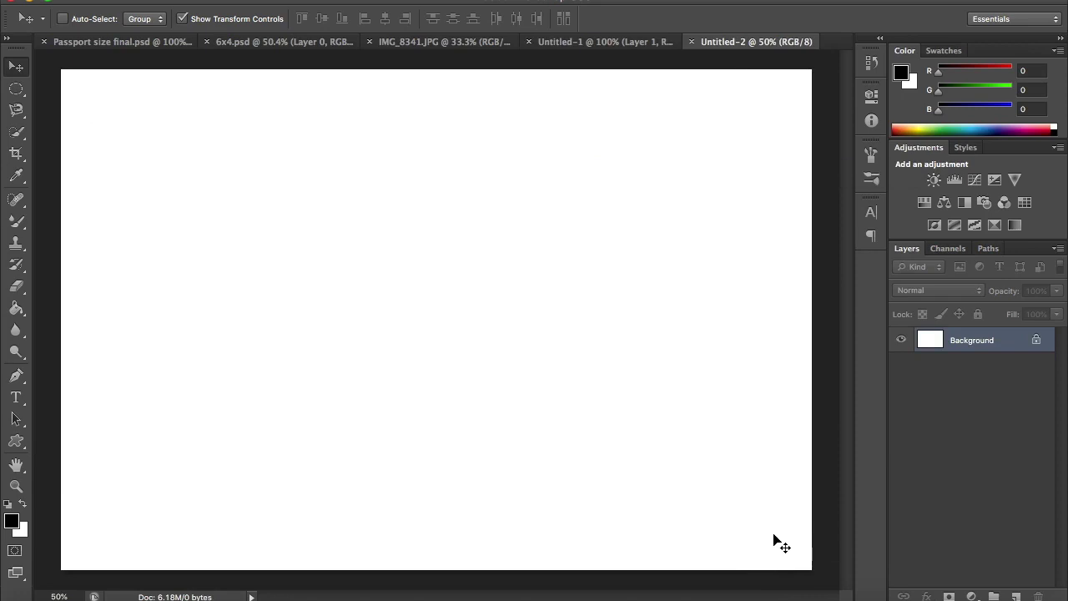
pyautogui.click(594, 44)
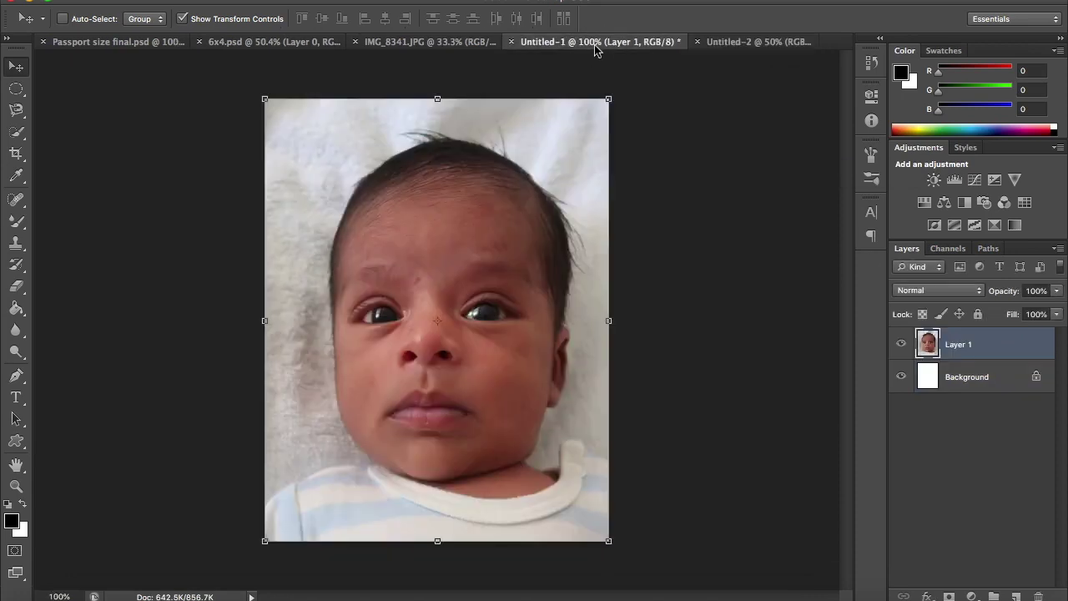
pyautogui.click(736, 44)
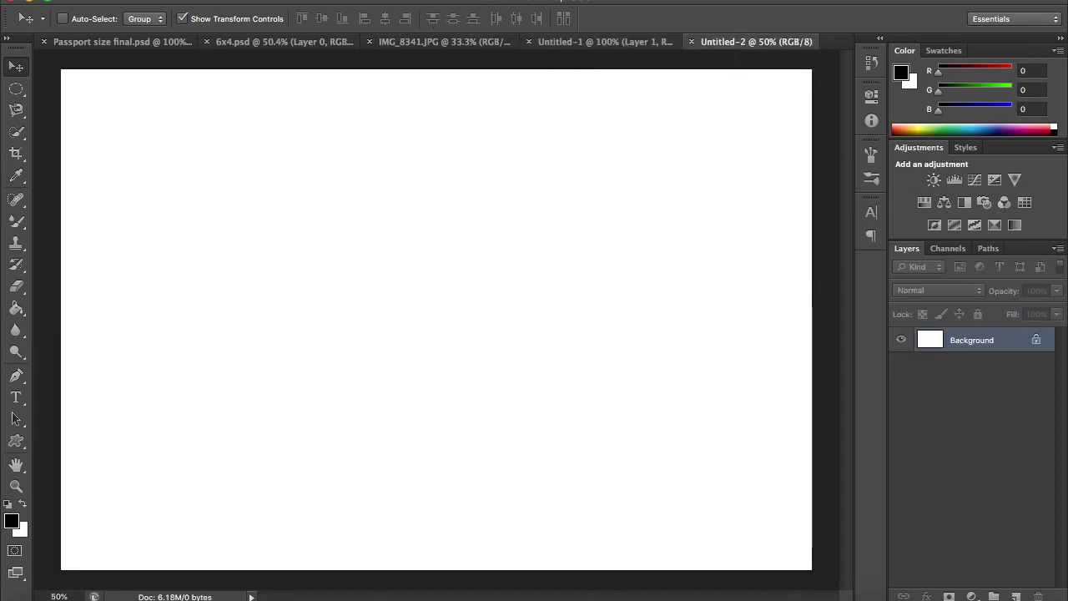
pyautogui.click(175, 0)
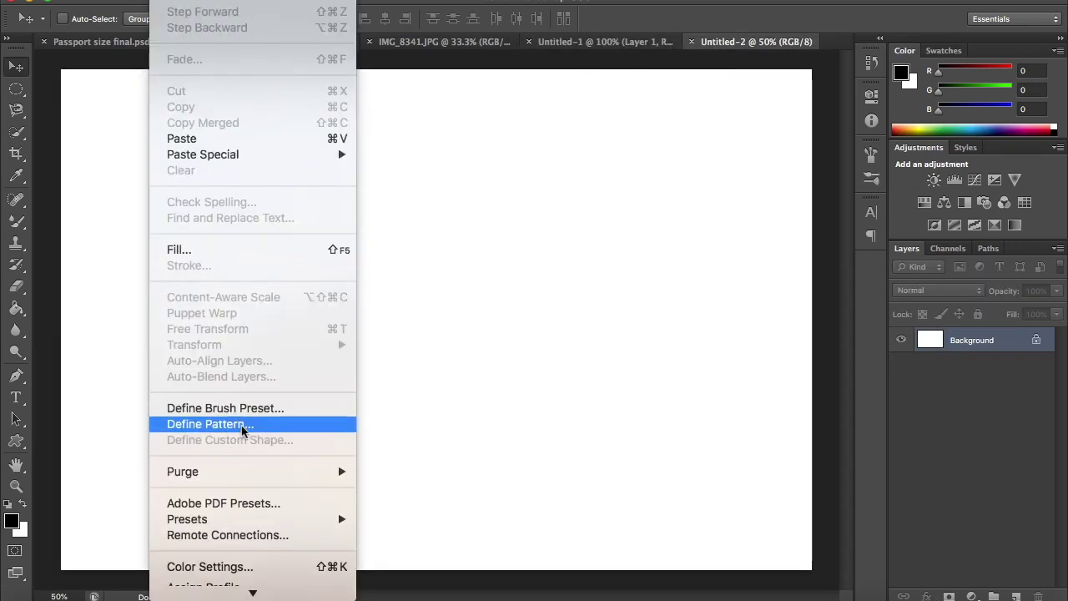
pyautogui.click(597, 42)
pyautogui.click(597, 42)
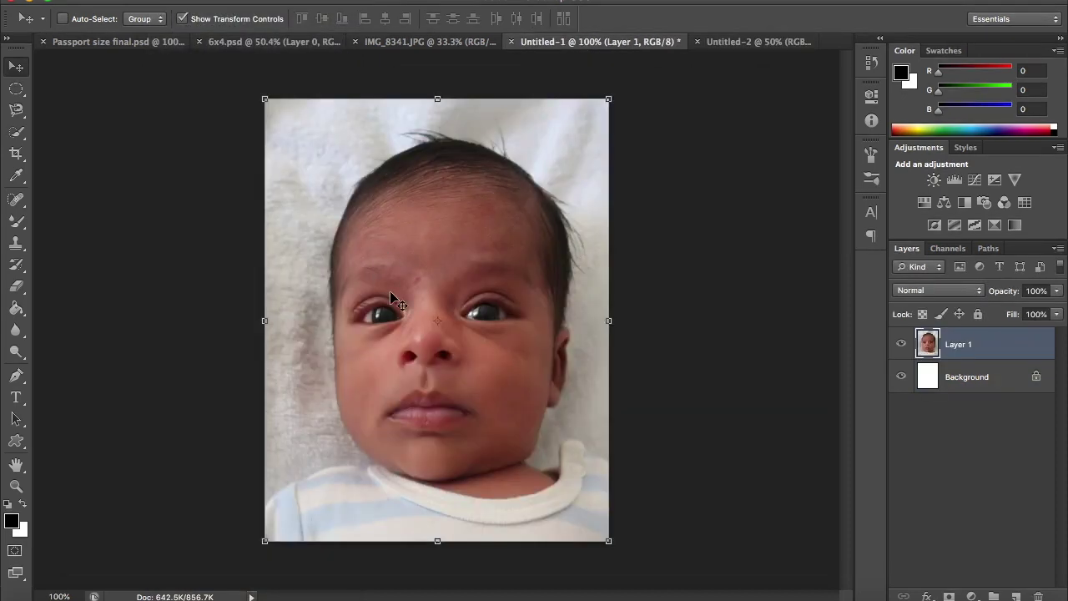
pyautogui.click(737, 40)
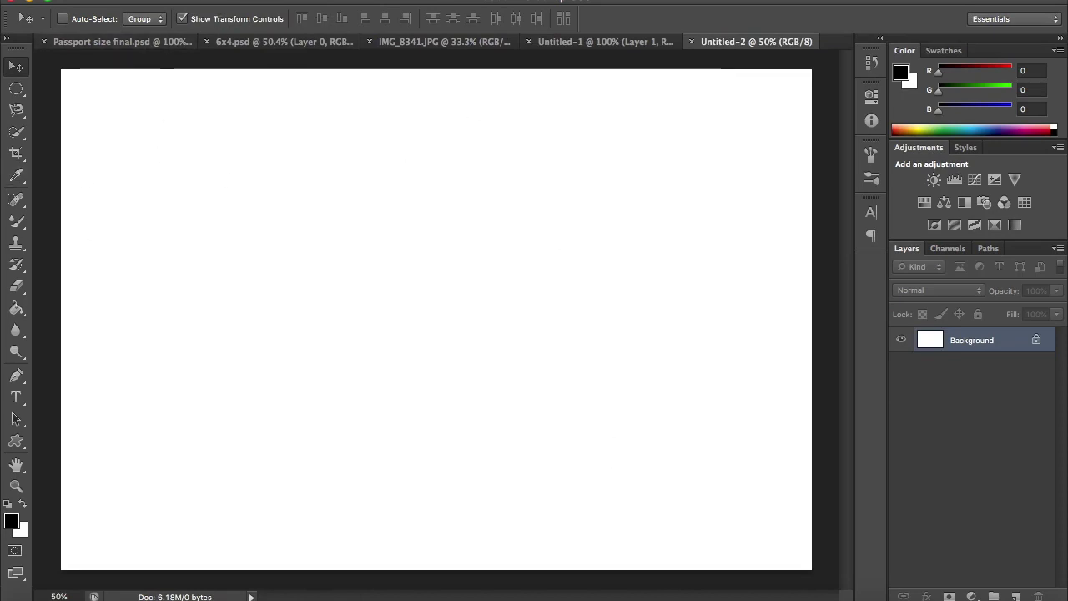
# Fill the Untitled-2 background with the newly defined 413 by 531 pixel baby photo pattern in Normal mode at 100% opacity.
pyautogui.click(171, 0)
pyautogui.click(223, 249)
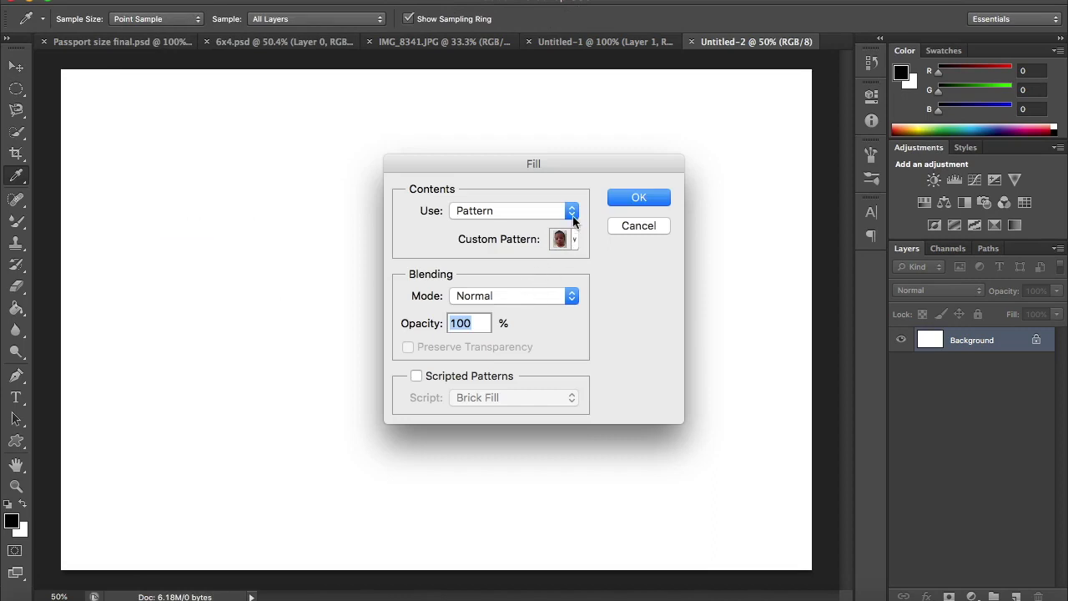
pyautogui.click(573, 239)
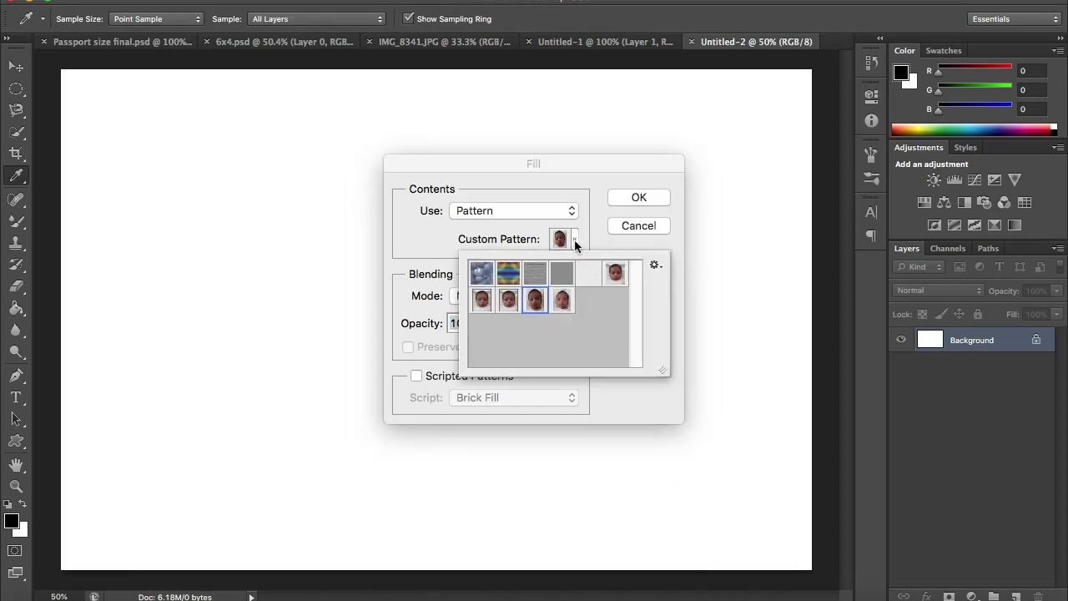
pyautogui.click(561, 302)
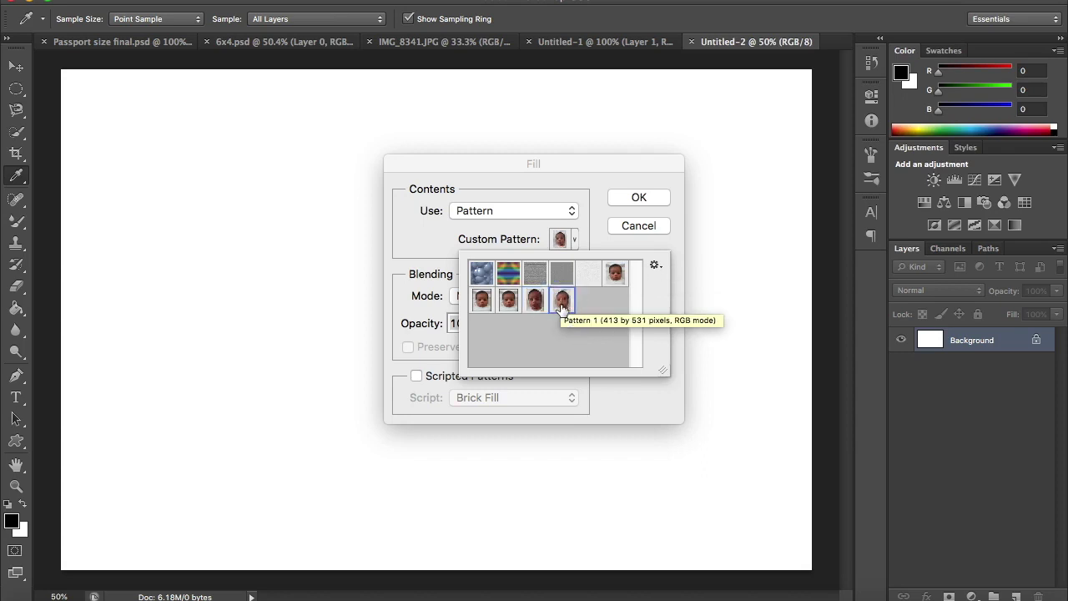
pyautogui.click(650, 200)
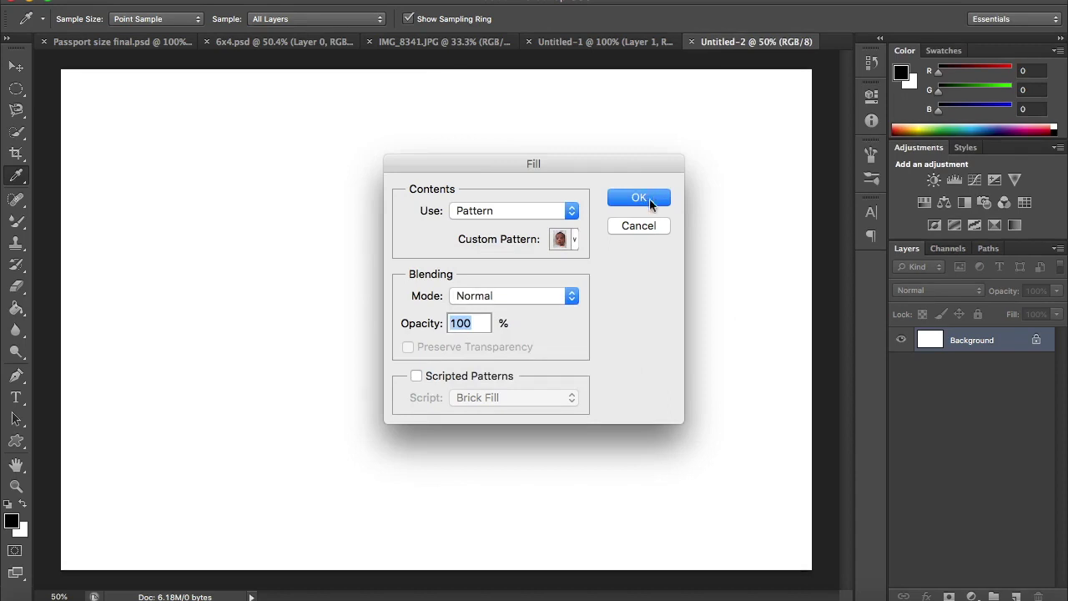
pyautogui.click(649, 202)
pyautogui.press('v')
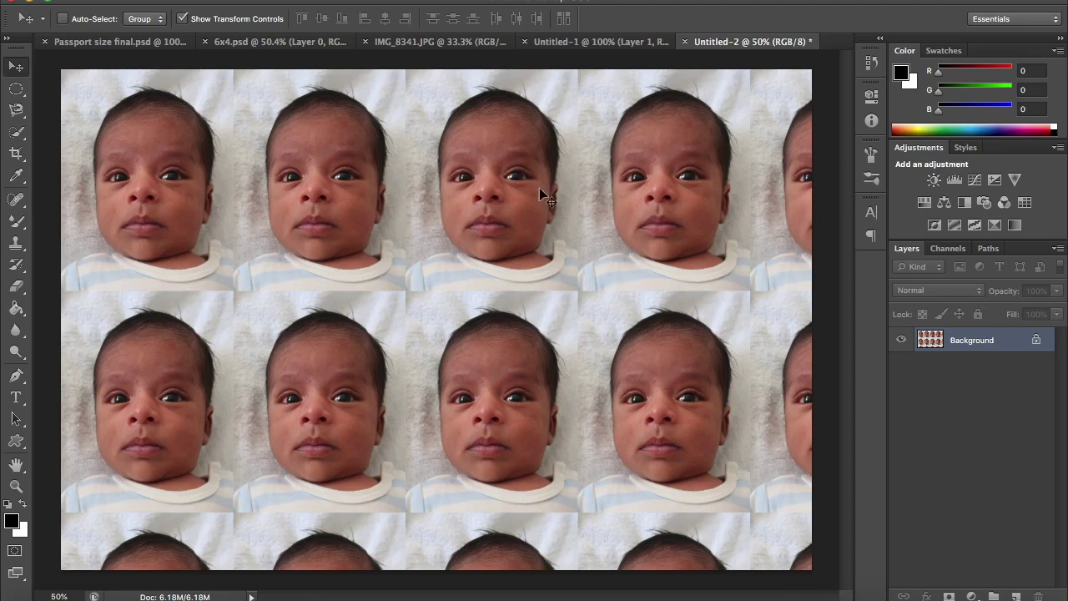
# Compare the filled sheet with Untitled-1 and 6x4.psd, and undo the pattern fill in Untitled-2.
pyautogui.click(600, 42)
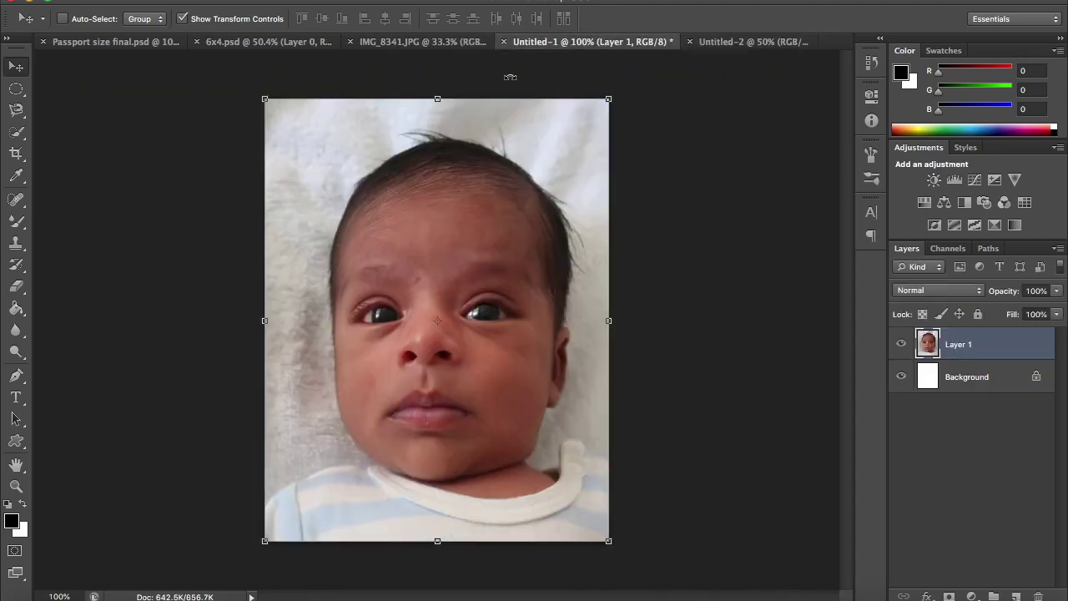
pyautogui.click(275, 42)
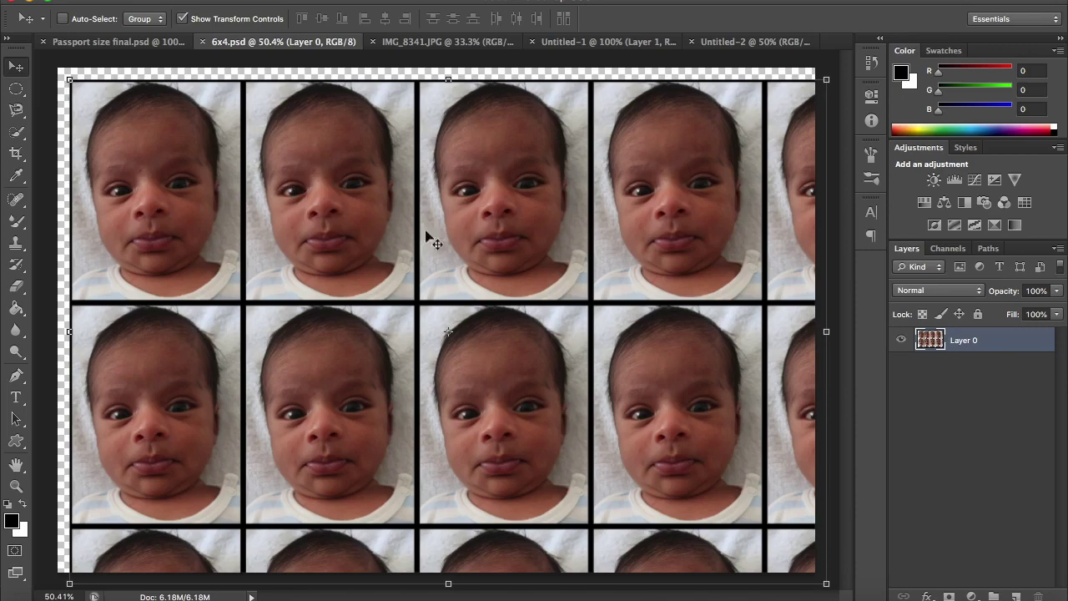
pyautogui.click(747, 41)
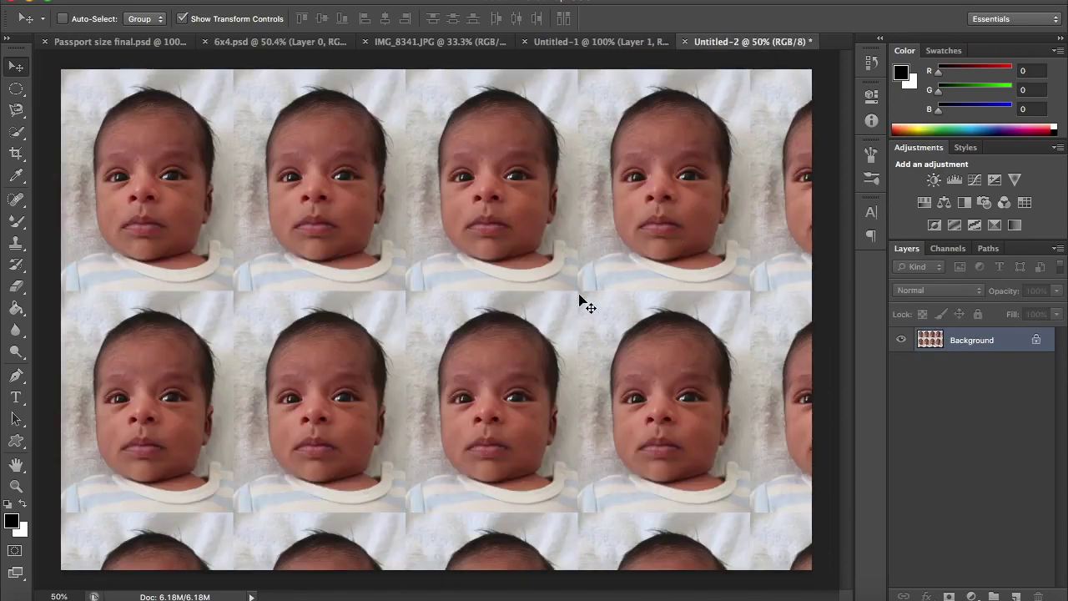
pyautogui.press('super+z')
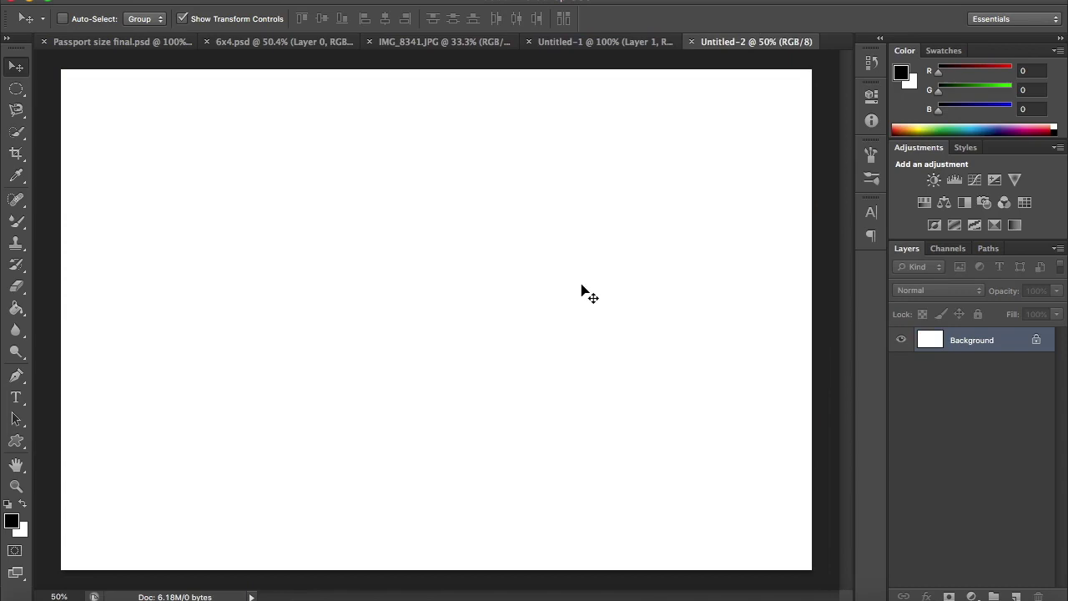
# Select the whole canvas of Untitled-1 and turn the selection into a 1-pixel border selection around the photo.
pyautogui.click(595, 43)
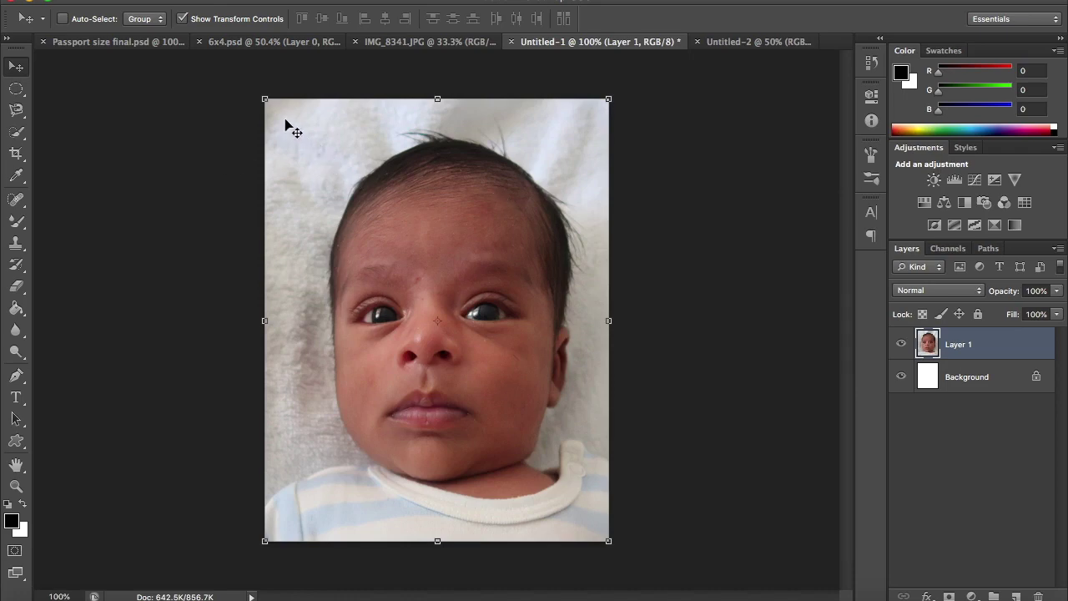
pyautogui.hotkey('ctrl', 'a')
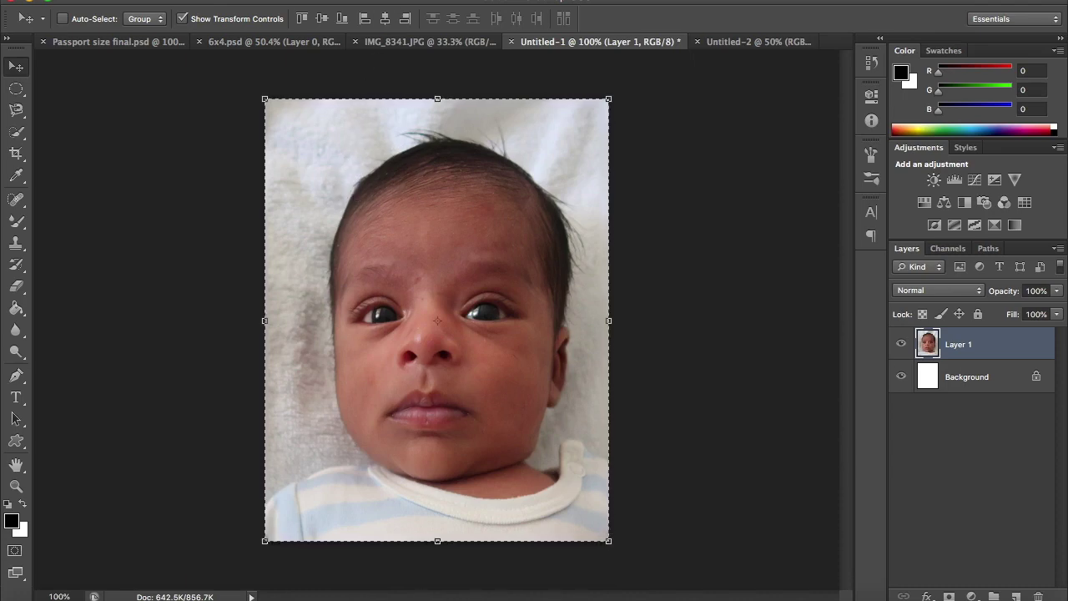
pyautogui.click(338, 0)
pyautogui.moveTo(487, 191)
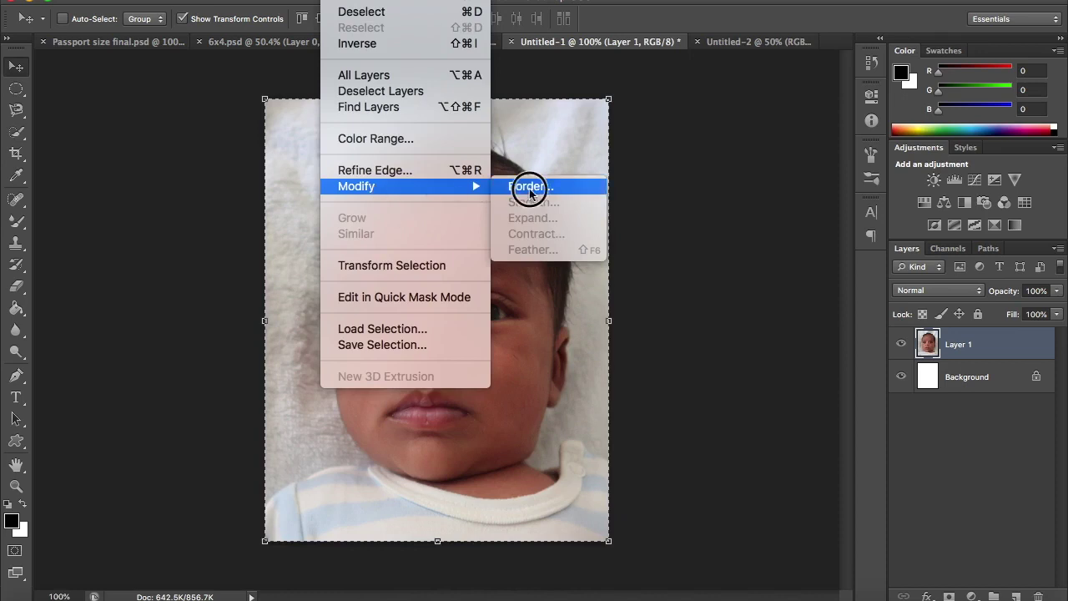
pyautogui.click(529, 187)
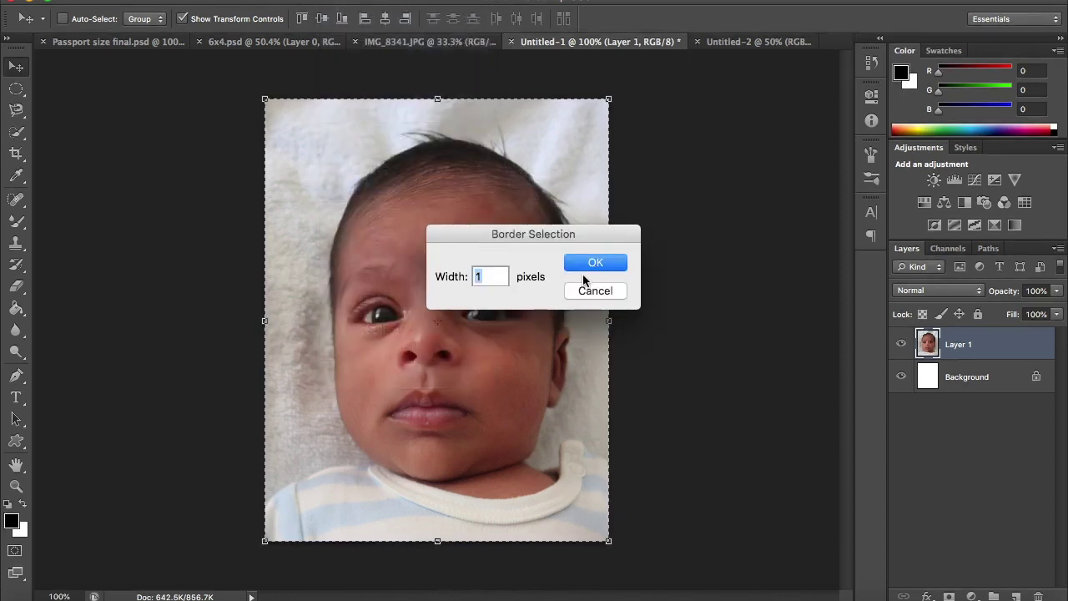
pyautogui.click(592, 264)
# Expand the border selection around the baby photo by 5 pixels.
pyautogui.click(387, 0)
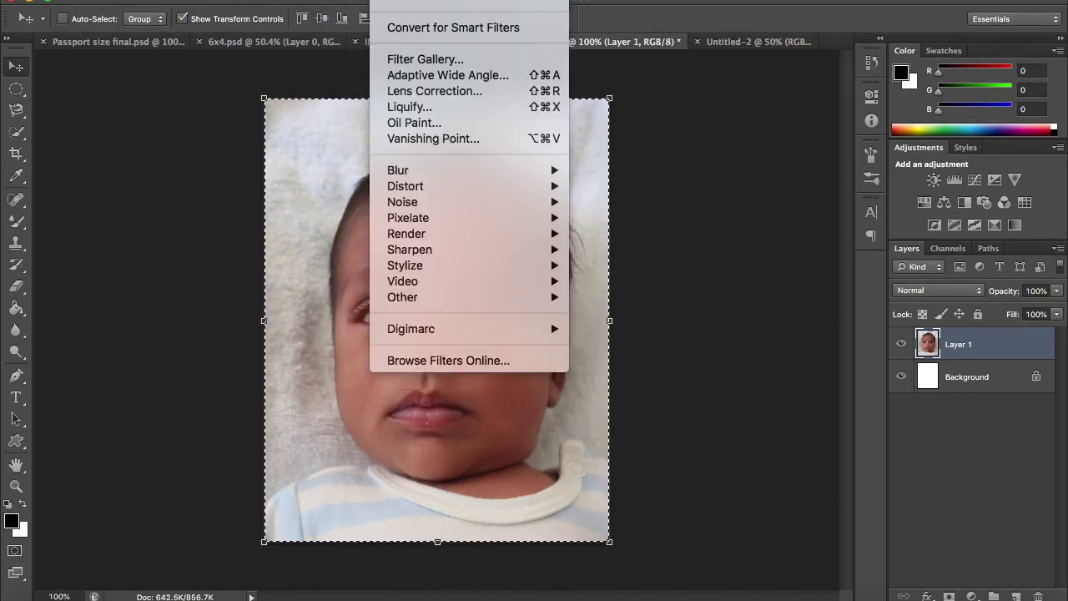
pyautogui.moveTo(338, 0)
pyautogui.moveTo(397, 189)
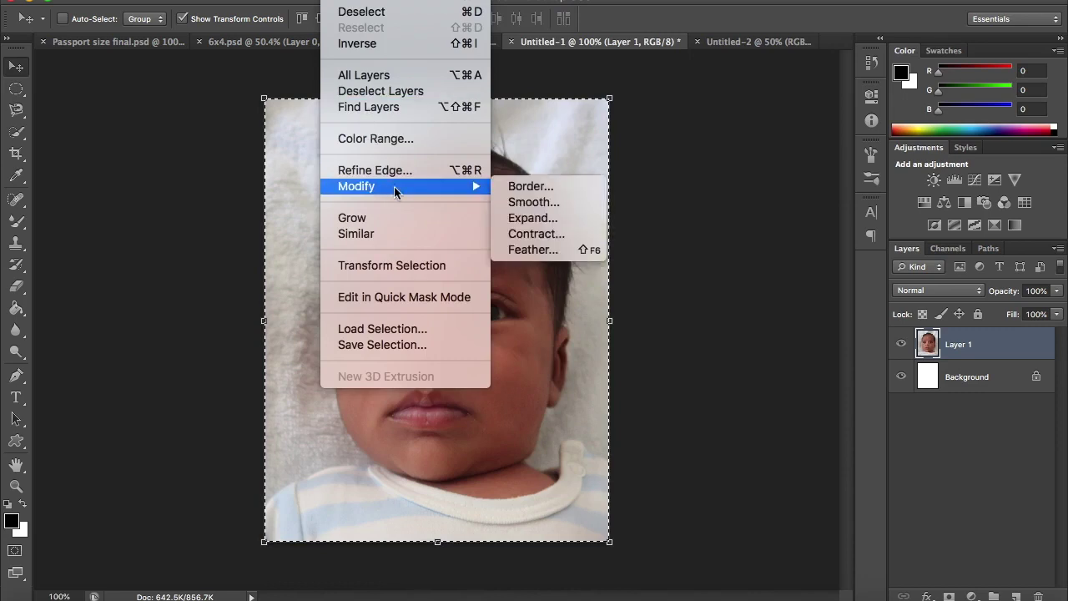
pyautogui.click(556, 222)
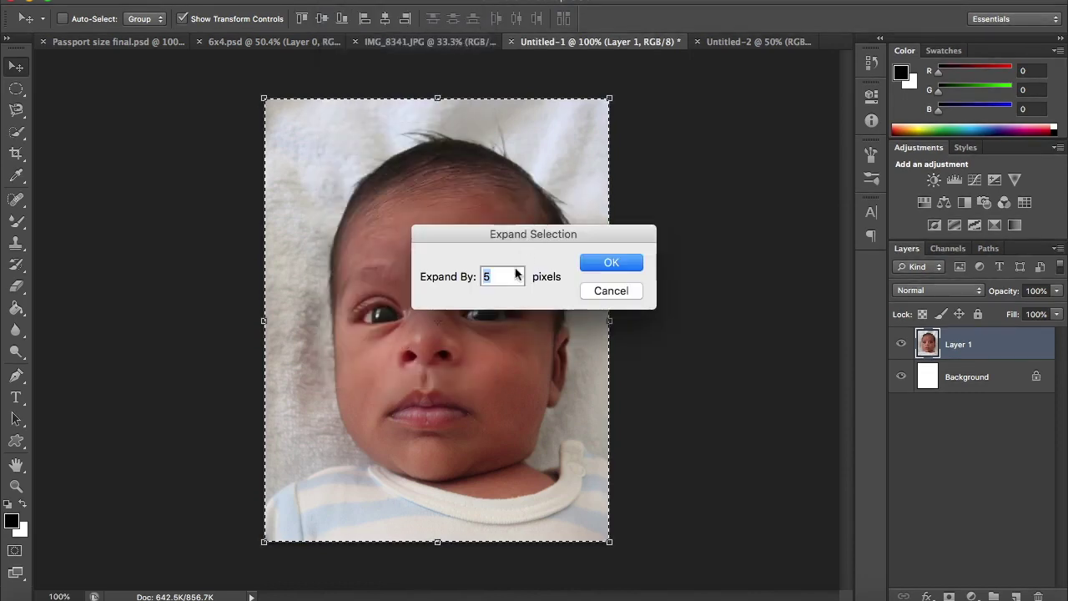
pyautogui.click(612, 263)
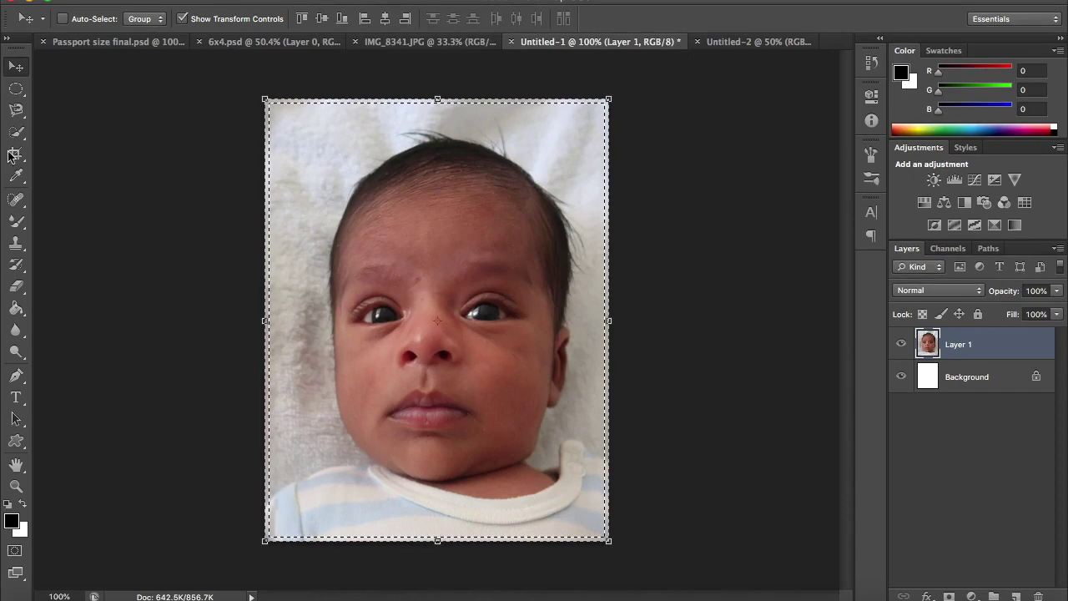
# Paint the selected border strip on Layer 1 black all around the photo with the Mixer Brush, and deselect.
pyautogui.click(17, 222)
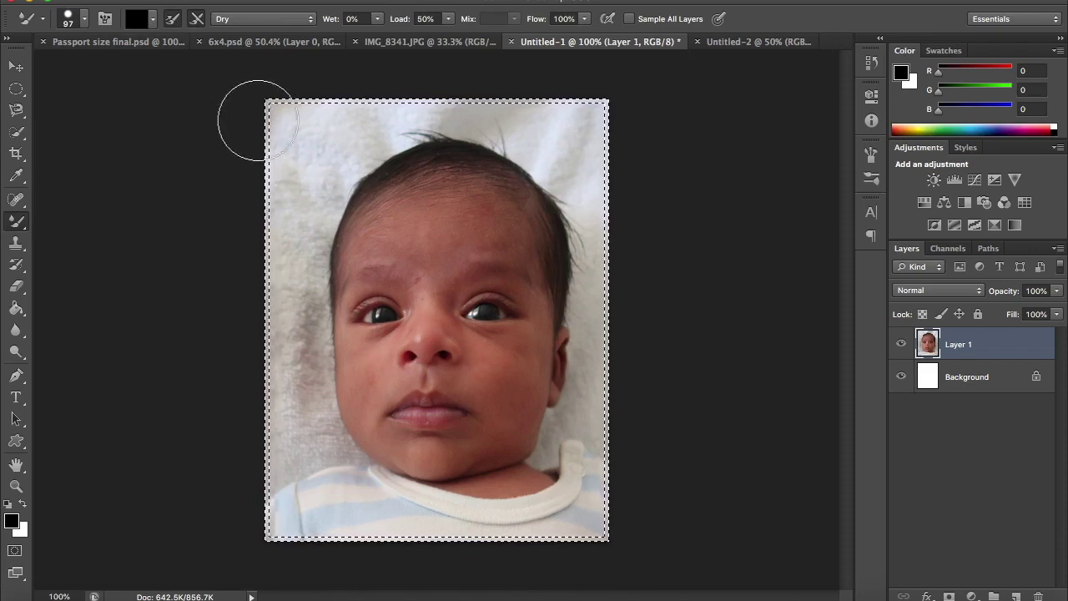
pyautogui.moveTo(257, 120)
pyautogui.mouseDown()
pyautogui.moveTo(274, 202)
pyautogui.moveTo(291, 477)
pyautogui.moveTo(309, 527)
pyautogui.moveTo(274, 517)
pyautogui.moveTo(553, 513)
pyautogui.moveTo(594, 498)
pyautogui.moveTo(618, 203)
pyautogui.moveTo(606, 103)
pyautogui.moveTo(307, 59)
pyautogui.moveTo(287, 67)
pyautogui.mouseUp()
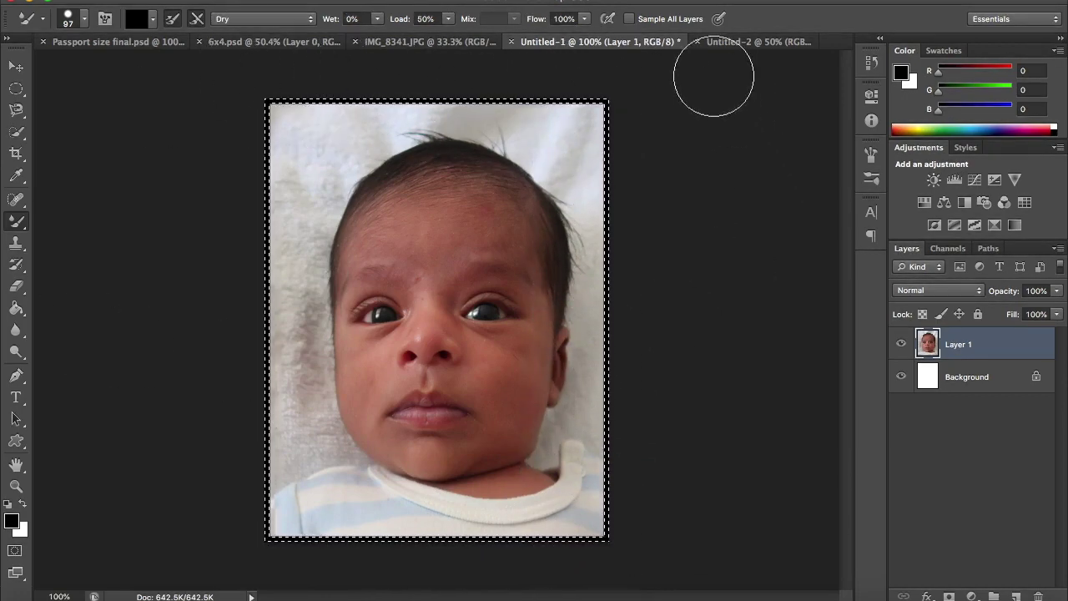
pyautogui.click(19, 68)
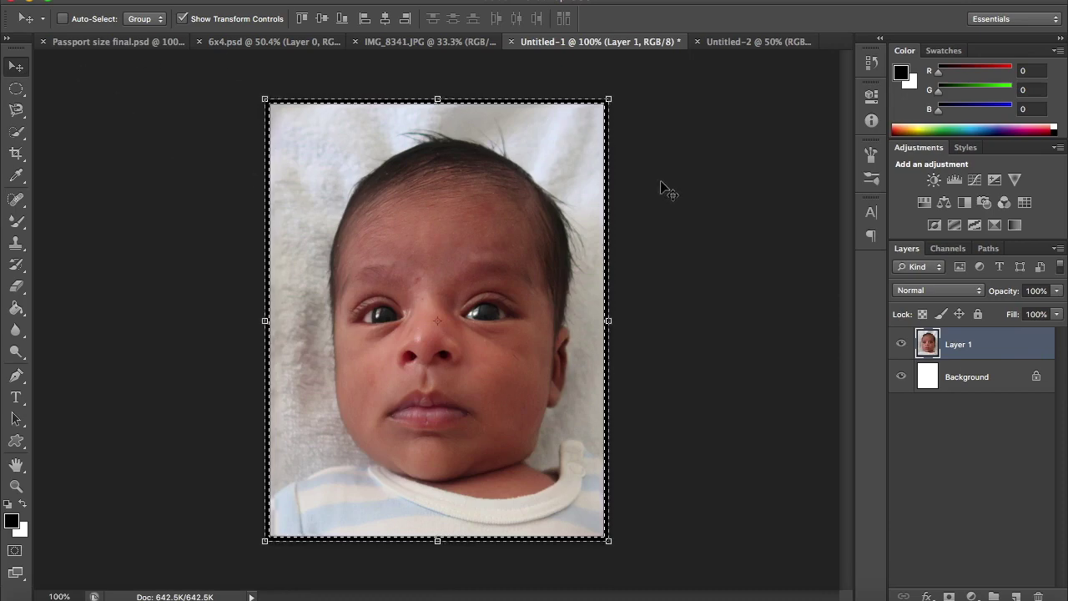
pyautogui.hotkey('ctrl', 'd')
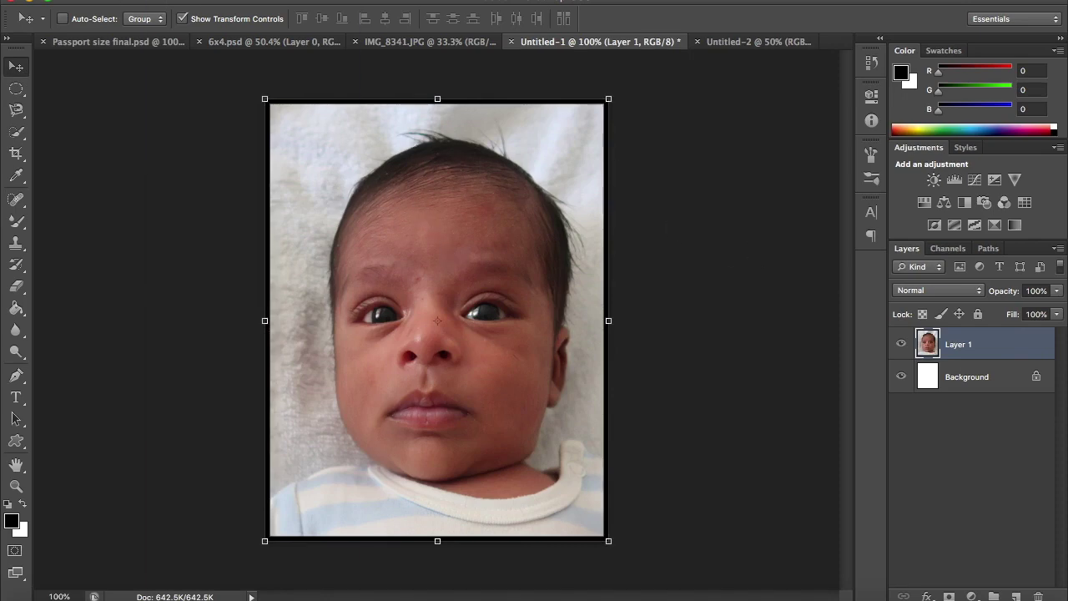
# Define the black-bordered baby photo in Untitled-1 as a new pattern, keeping the default name.
pyautogui.click(167, 0)
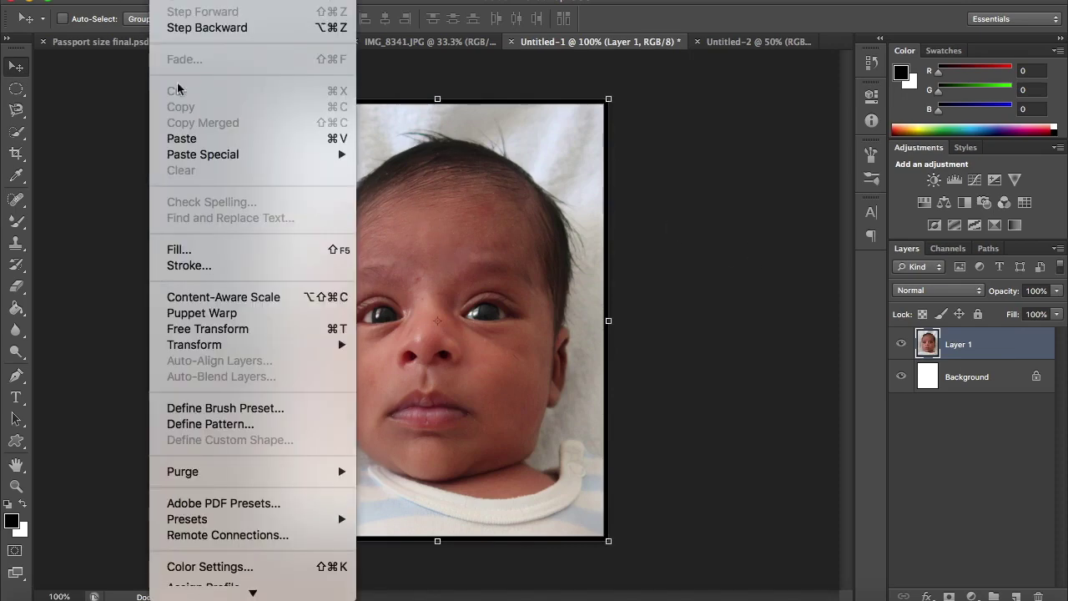
pyautogui.click(248, 426)
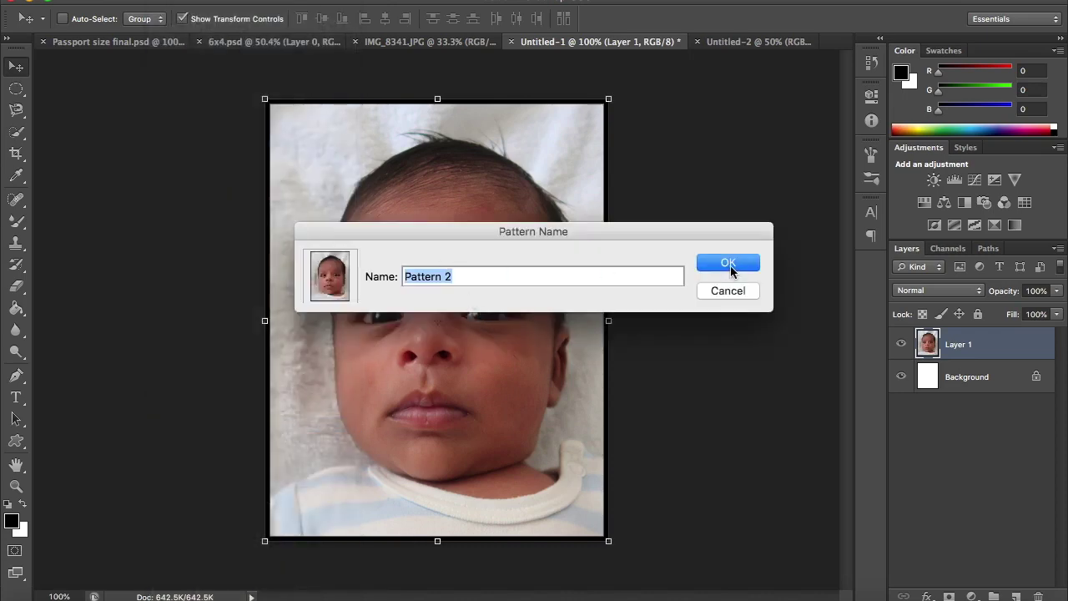
pyautogui.click(727, 263)
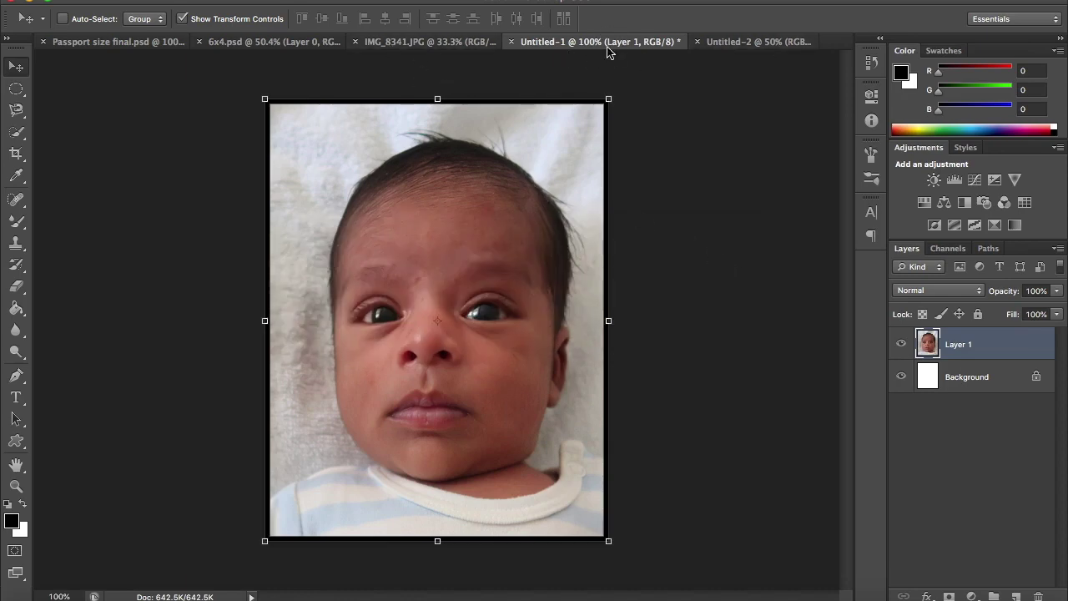
# Fill the Untitled-2 background with the newly defined bordered photo pattern in Normal mode at 100% opacity.
pyautogui.click(735, 43)
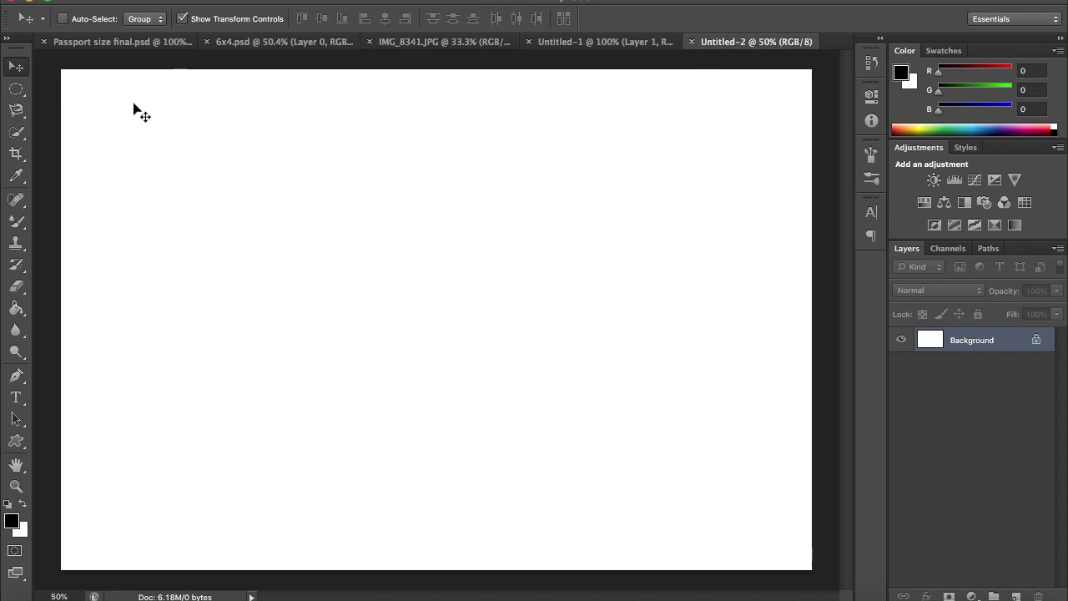
pyautogui.click(163, 0)
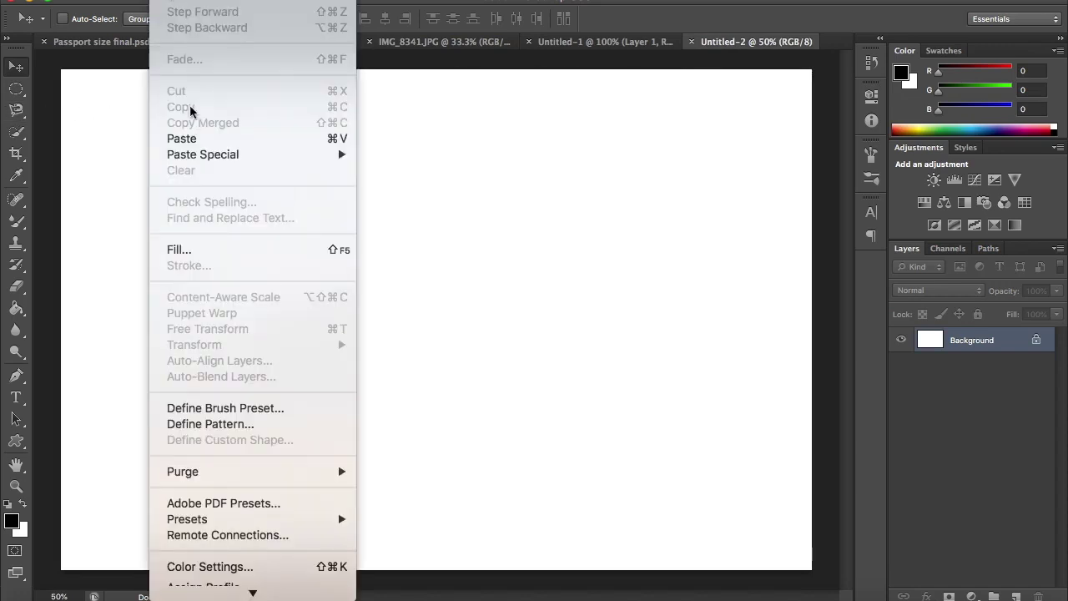
pyautogui.click(215, 250)
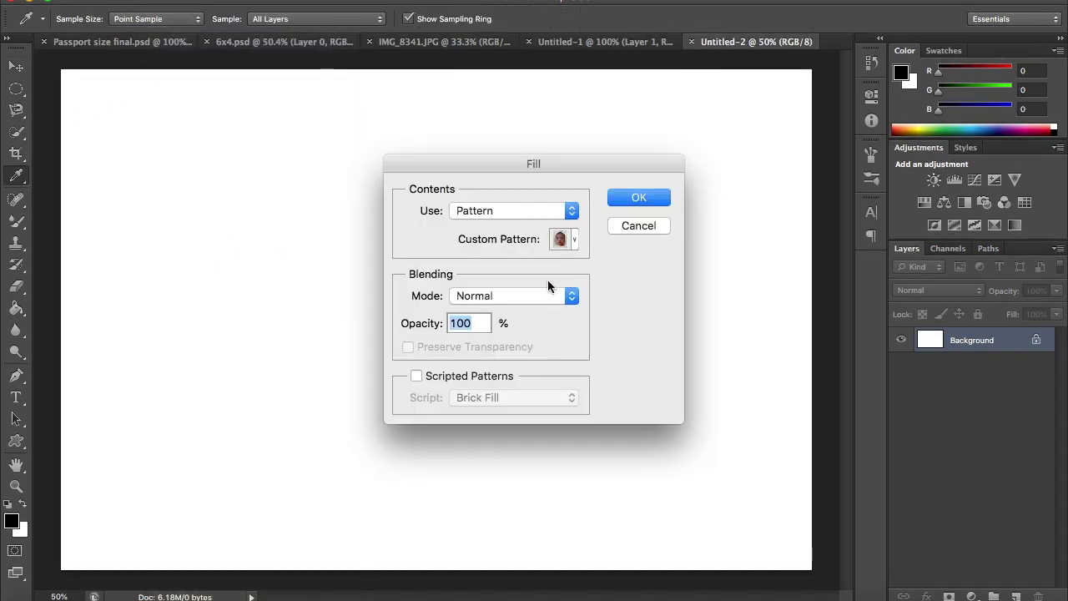
pyautogui.click(572, 241)
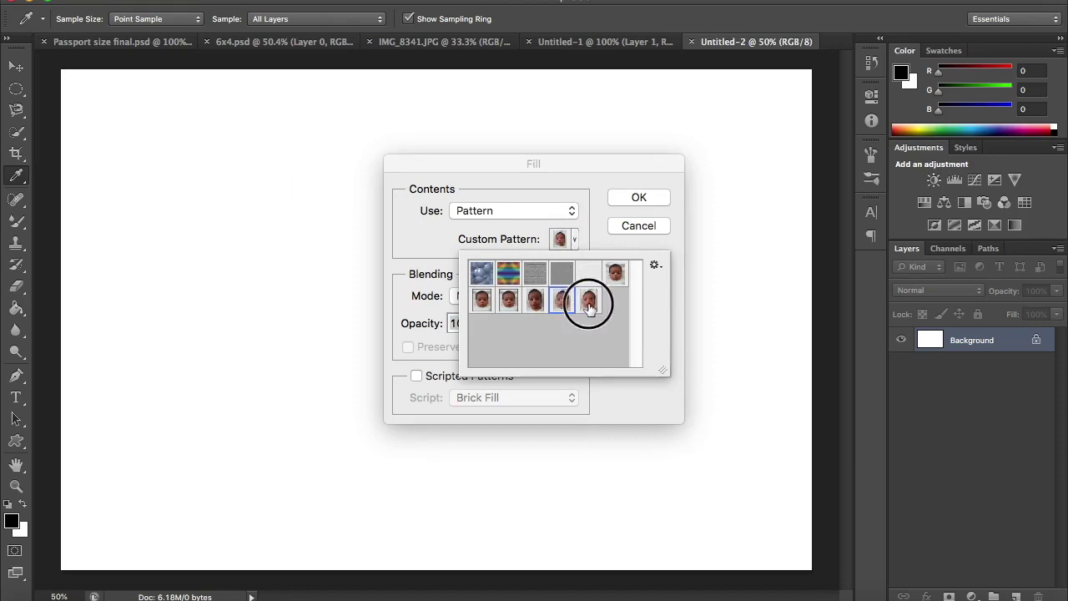
pyautogui.click(641, 202)
pyautogui.click(641, 201)
pyautogui.press('v')
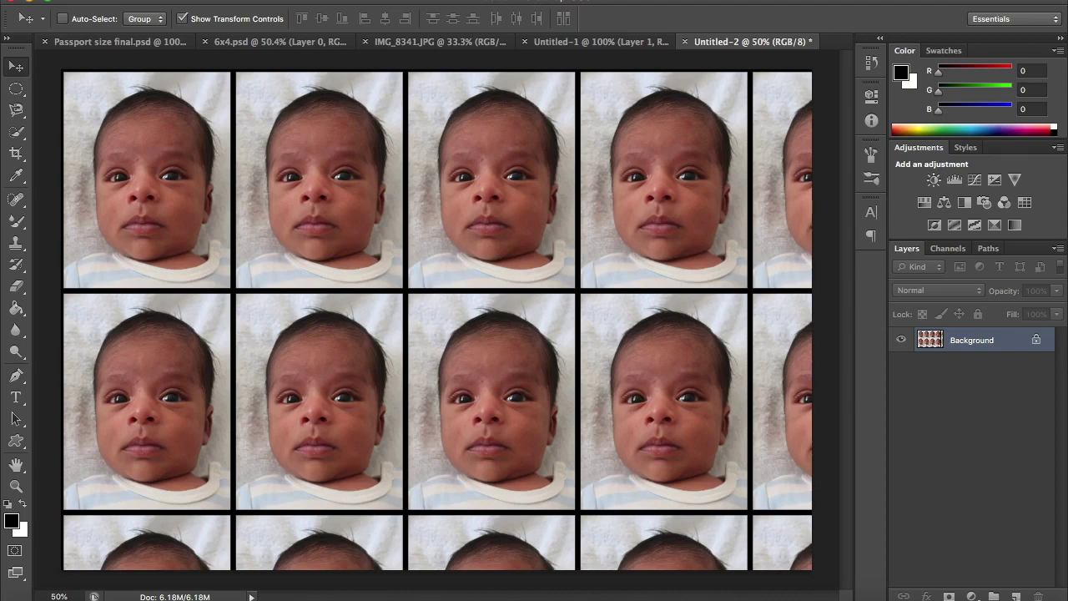
# Save the tiled photo sheet under the name Untitled-2 in JPEG format with the color profile embedded.
pyautogui.click(137, 0)
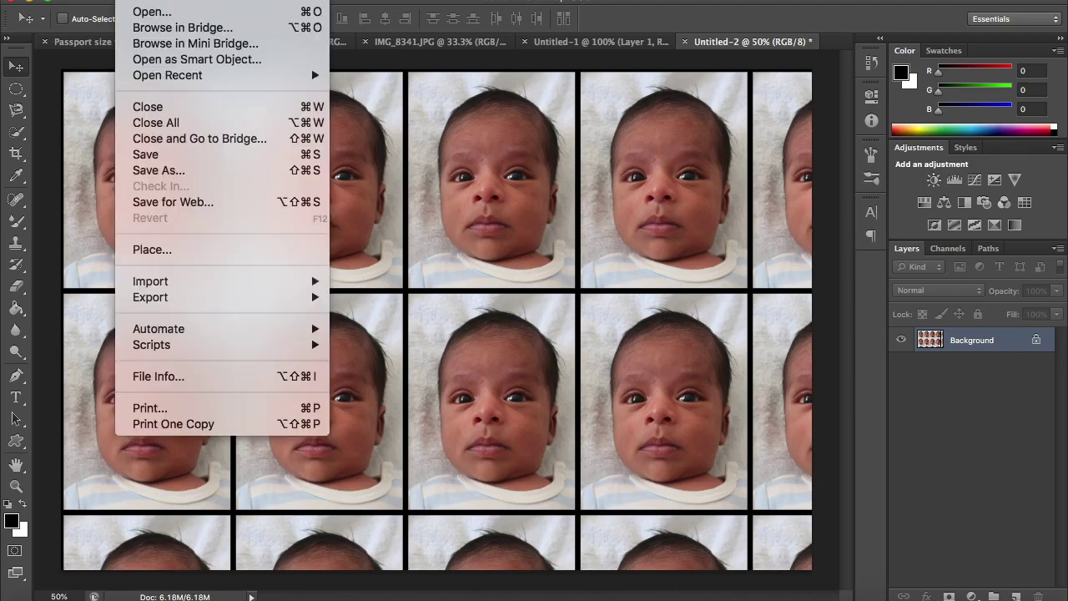
pyautogui.click(177, 173)
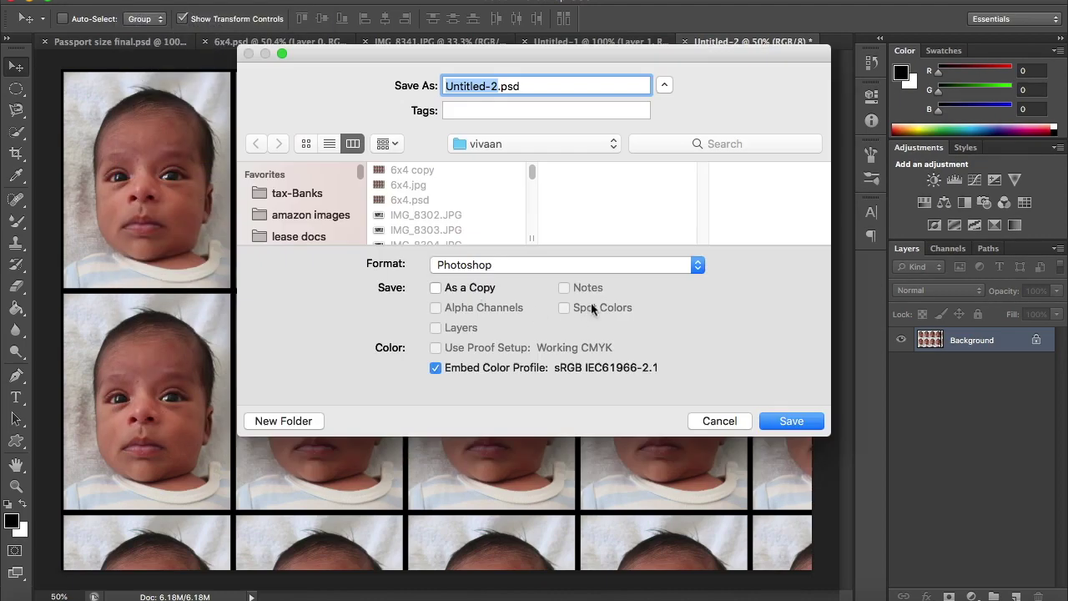
pyautogui.click(489, 271)
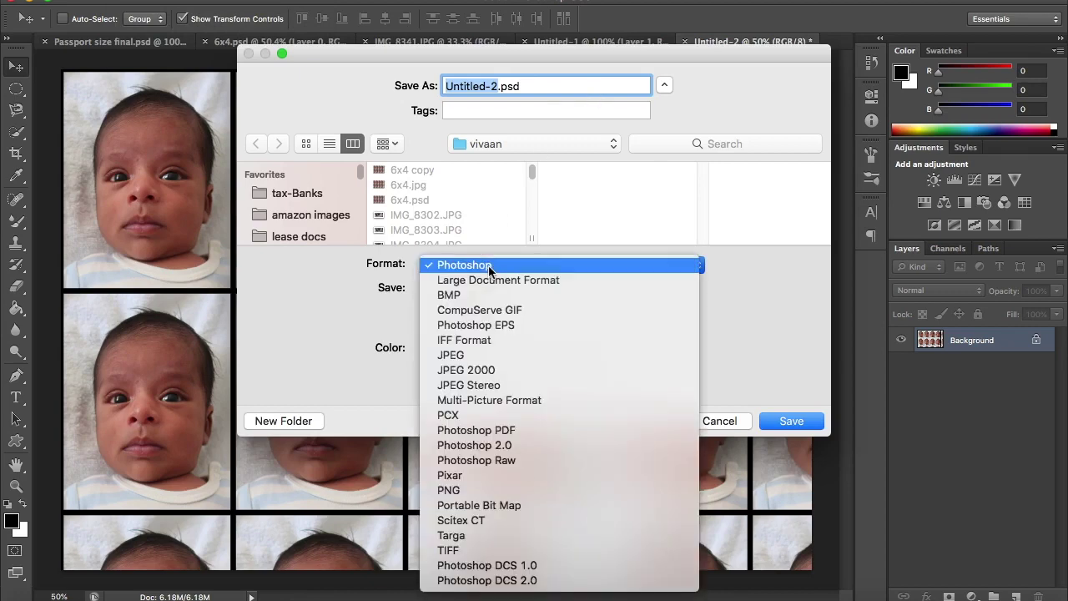
pyautogui.click(479, 355)
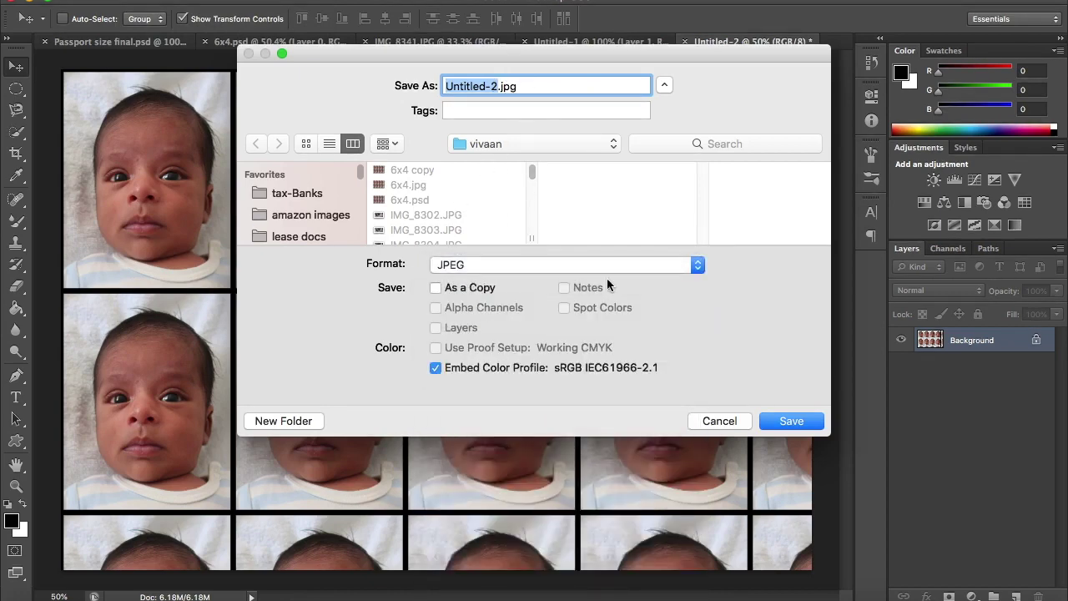